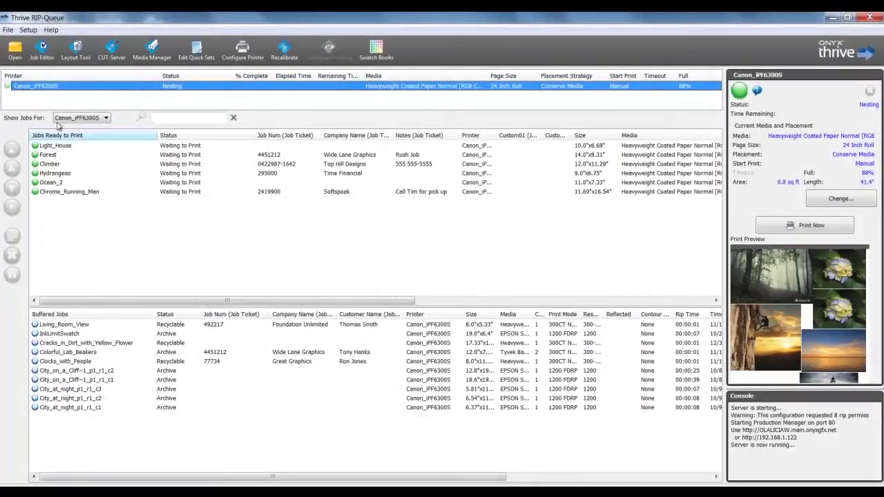
# Look through the File menu and close it without choosing a command
pyautogui.click(7, 31)
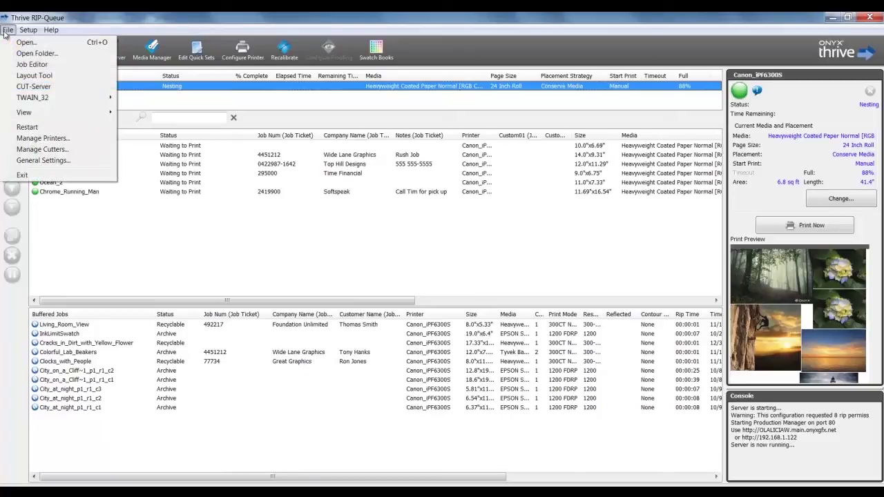
pyautogui.moveTo(23, 33)
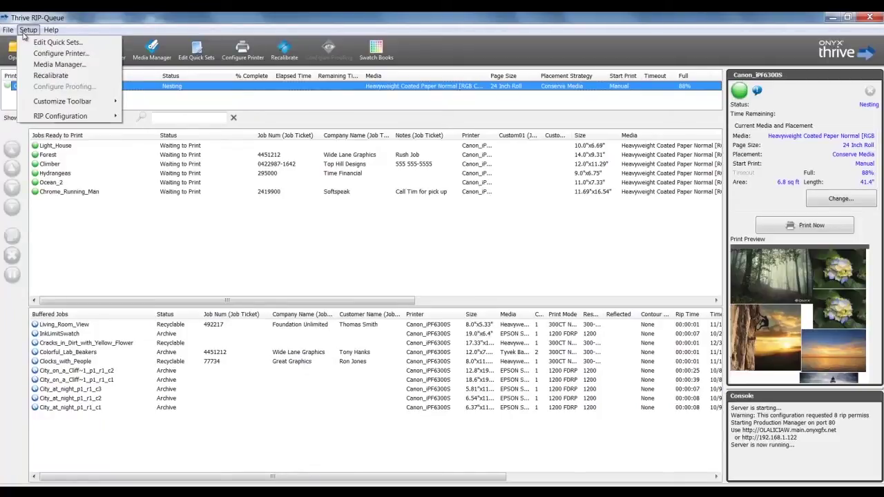
pyautogui.click(61, 32)
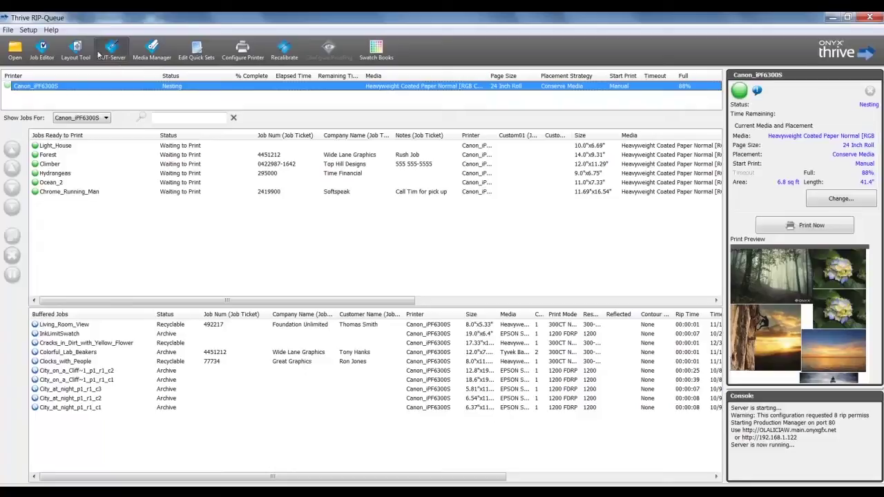
# Check the About version information, then open the Canon_iPF6300S printer's online help
pyautogui.click(51, 29)
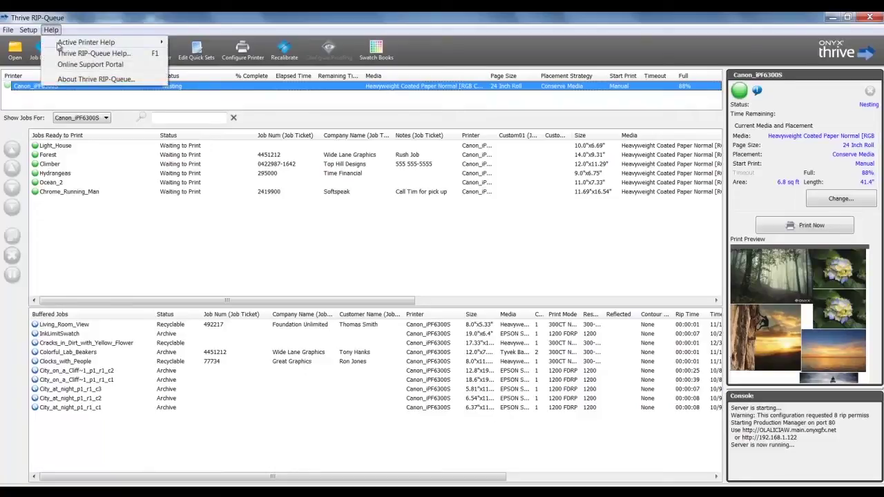
pyautogui.click(58, 80)
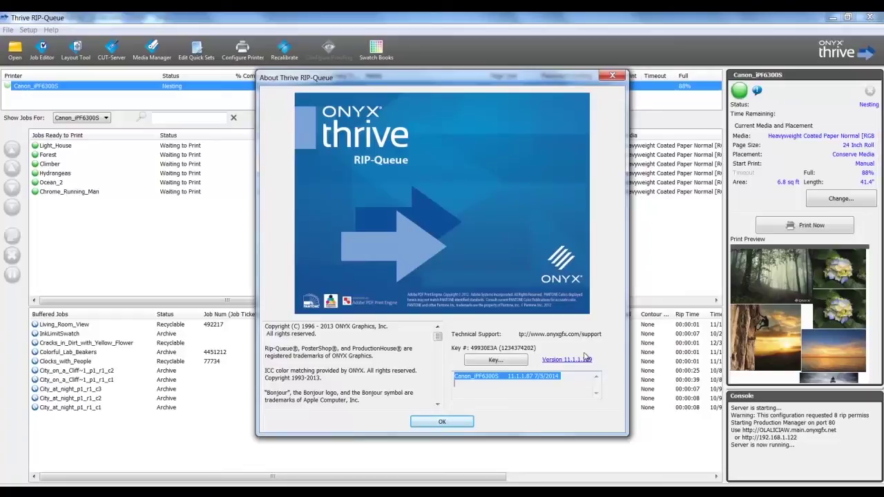
pyautogui.press('Escape')
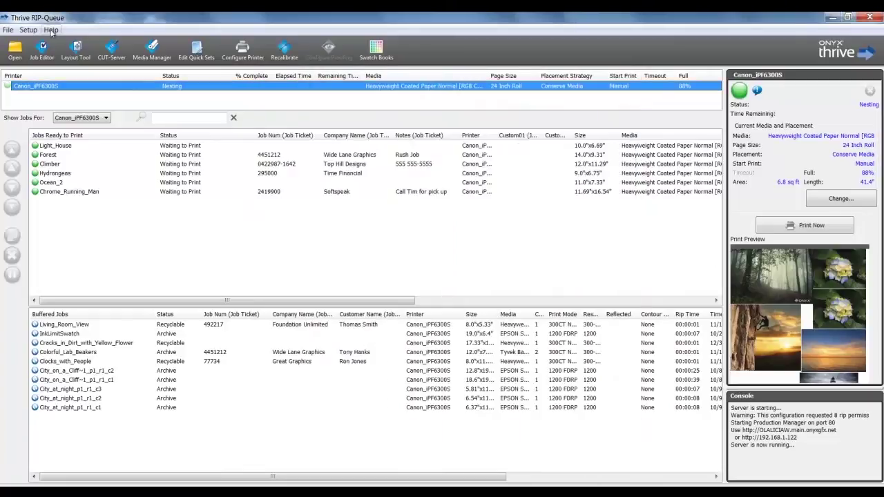
pyautogui.click(51, 31)
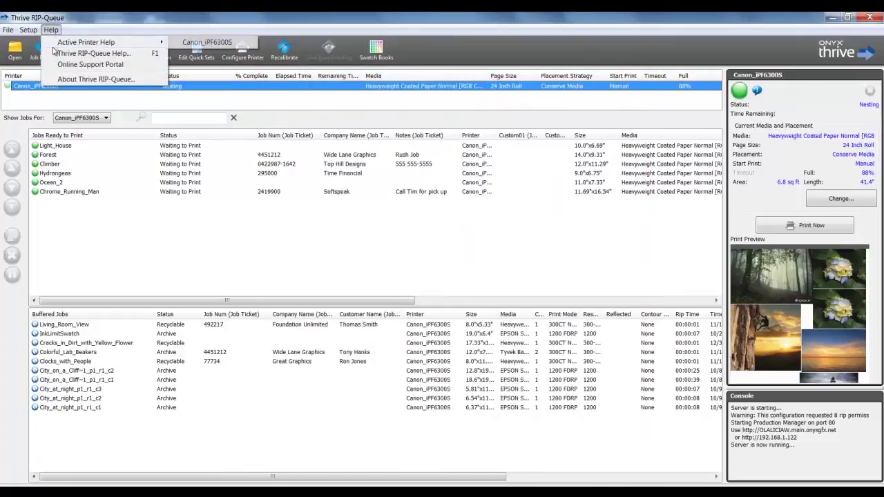
pyautogui.click(53, 53)
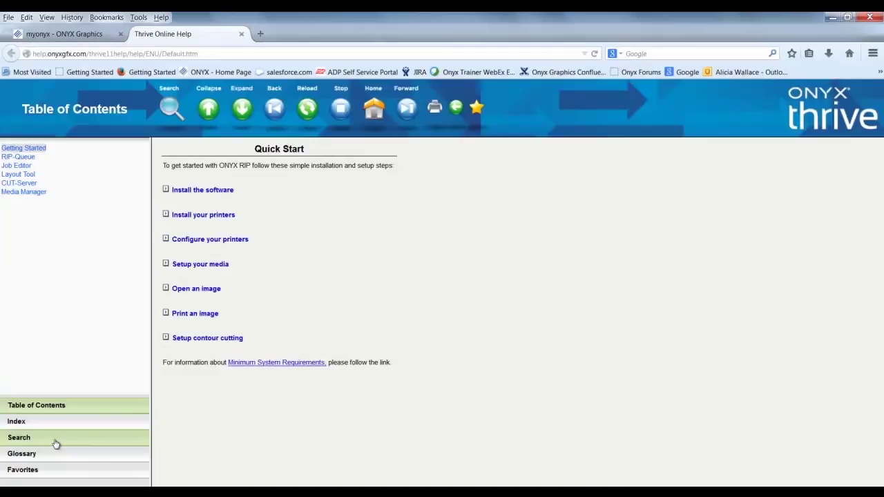
# Browse the help's Search and Index panes and scroll the index list
pyautogui.click(55, 439)
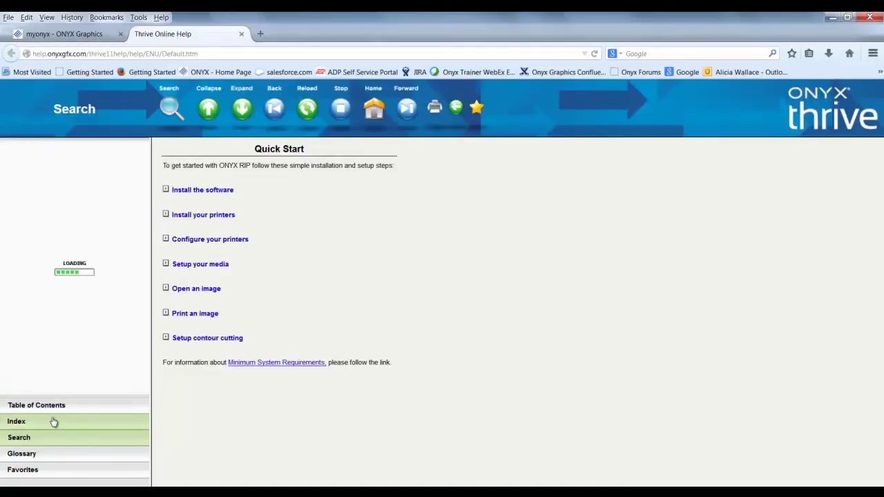
pyautogui.click(53, 422)
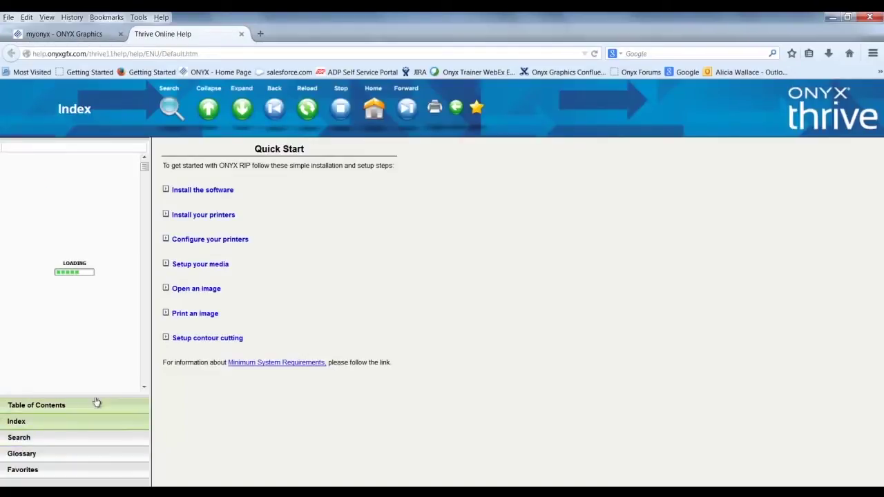
pyautogui.click(145, 387)
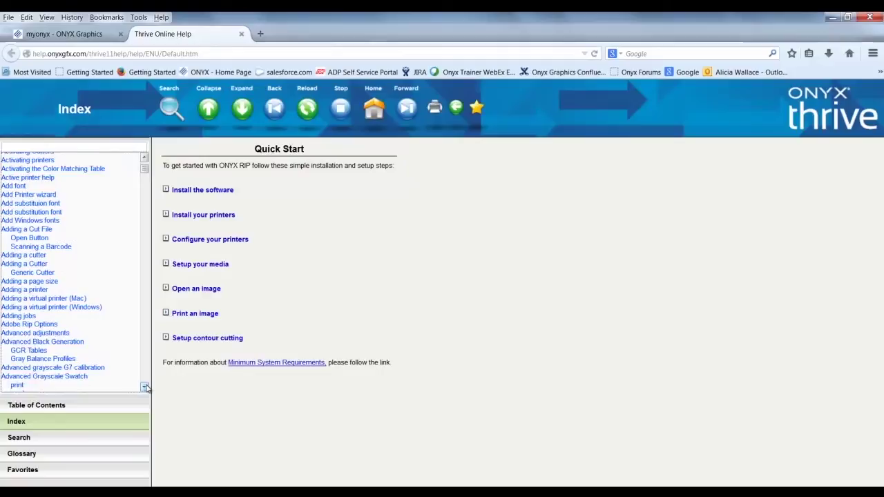
pyautogui.moveTo(145, 387); pyautogui.dragTo(145, 387)
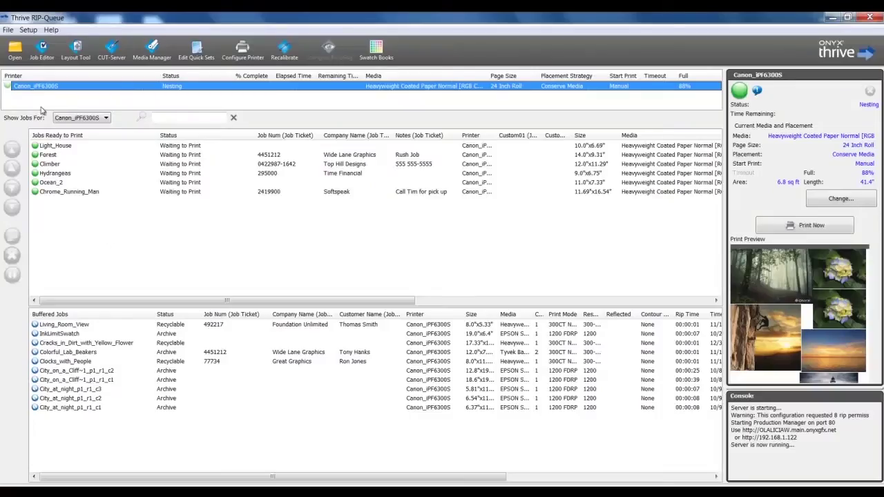
# Open the Job Editor from the toolbar
pyautogui.click(41, 50)
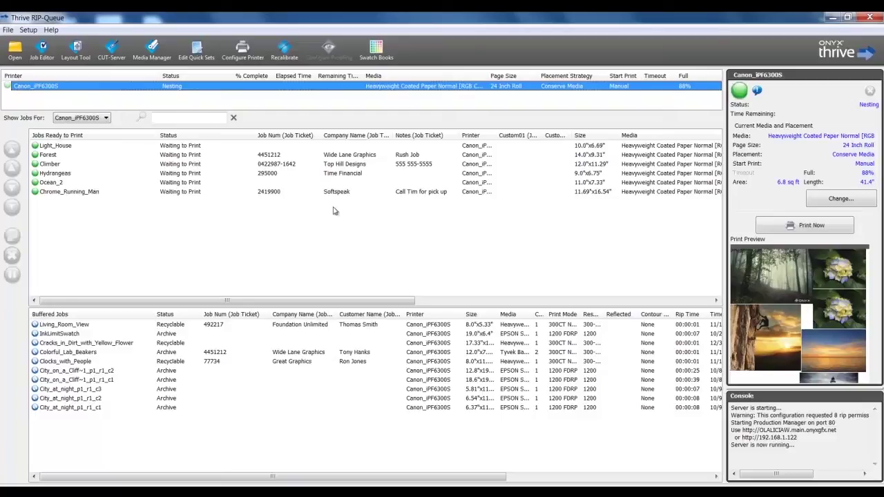
# Raise the Climber job's copies to 5 in its media, size and copies settings
pyautogui.click(55, 167)
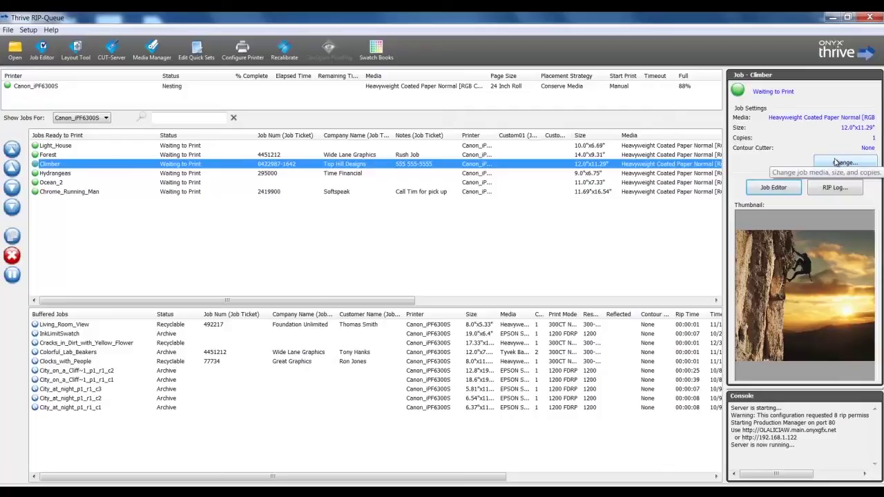
pyautogui.click(836, 163)
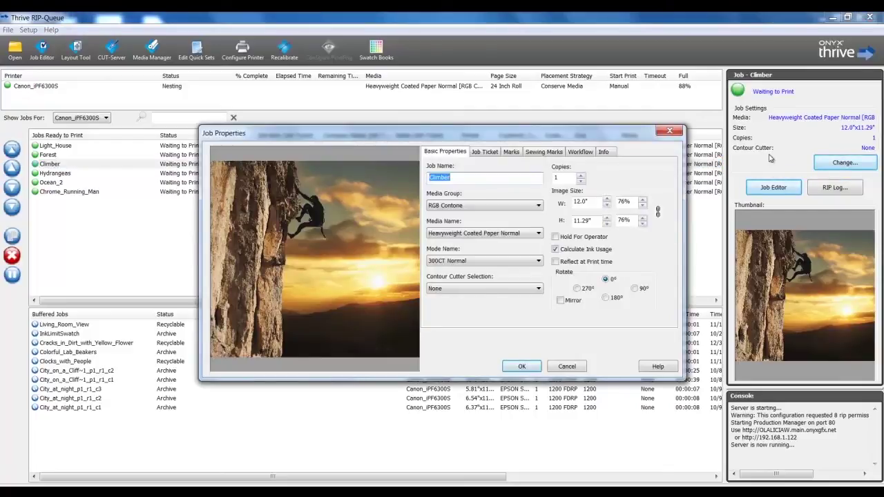
pyautogui.doubleClick(578, 178)
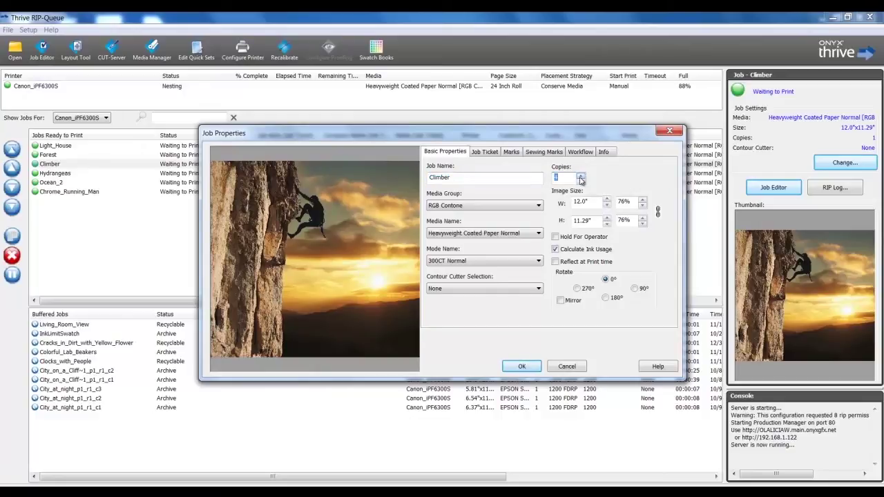
pyautogui.click(580, 176)
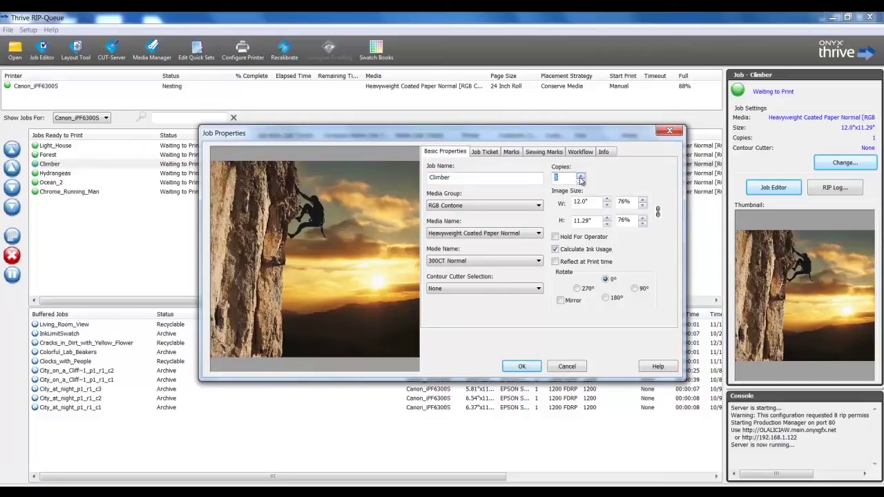
pyautogui.click(522, 367)
pyautogui.moveTo(392, 301); pyautogui.dragTo(512, 298)
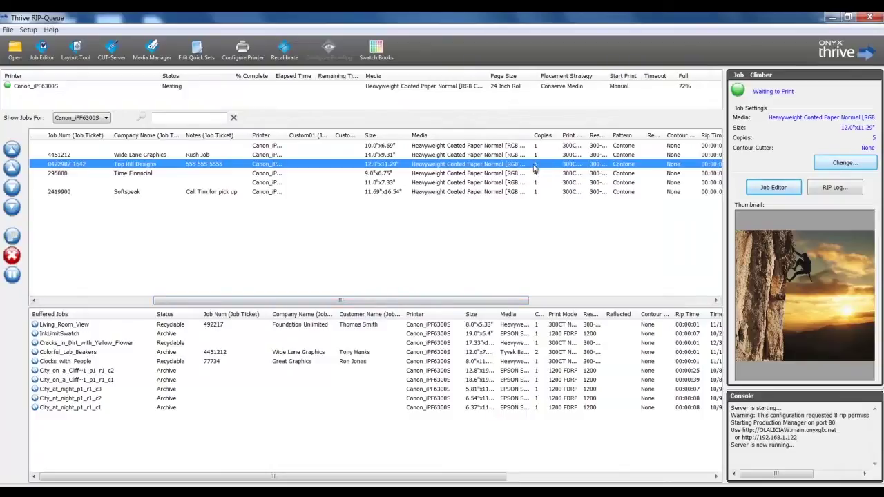
pyautogui.moveTo(467, 300); pyautogui.dragTo(250, 250)
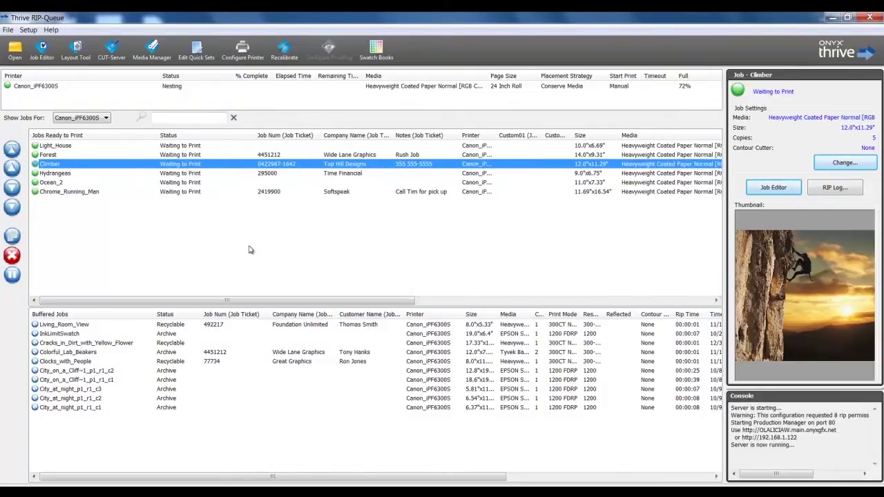
# Reopen Climber's Job Properties and review its Job Ticket, Sewing Marks, Workflow and Info tabs
pyautogui.doubleClick(118, 166)
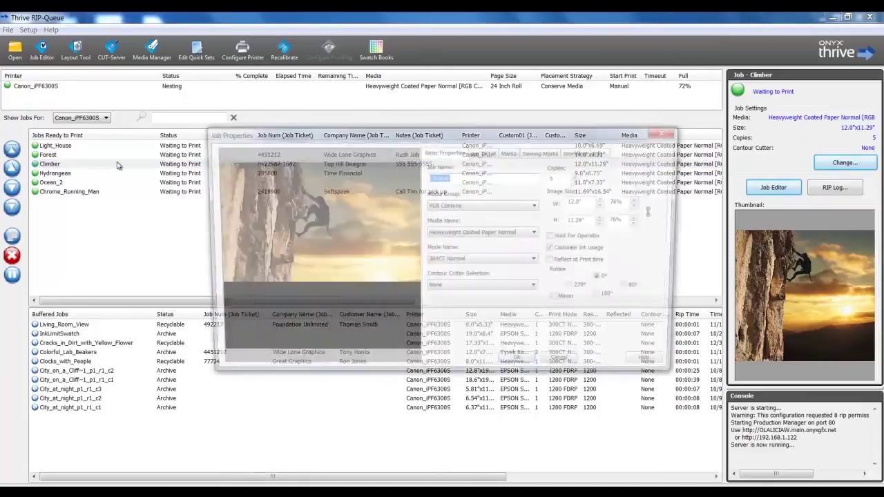
pyautogui.press('Escape')
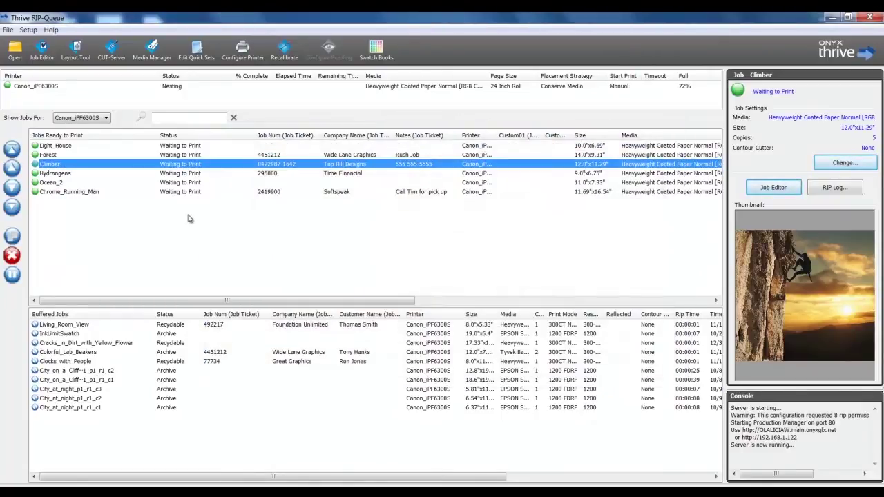
pyautogui.rightClick(138, 168)
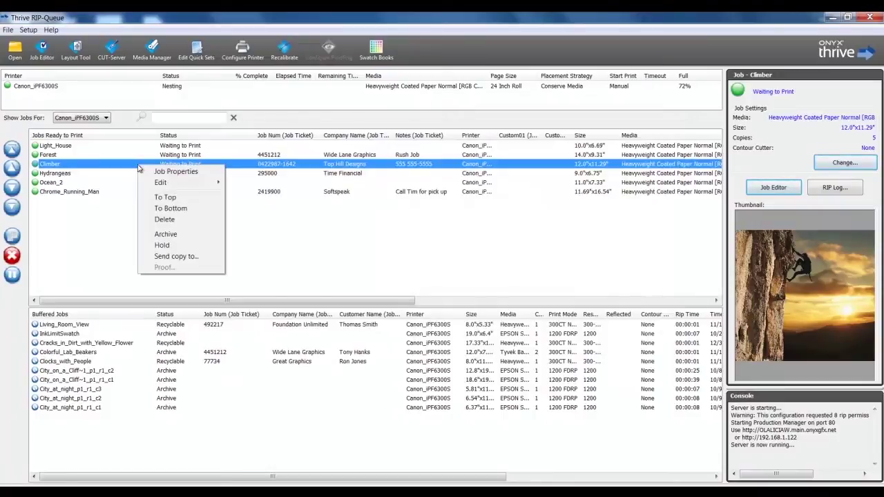
pyautogui.click(170, 171)
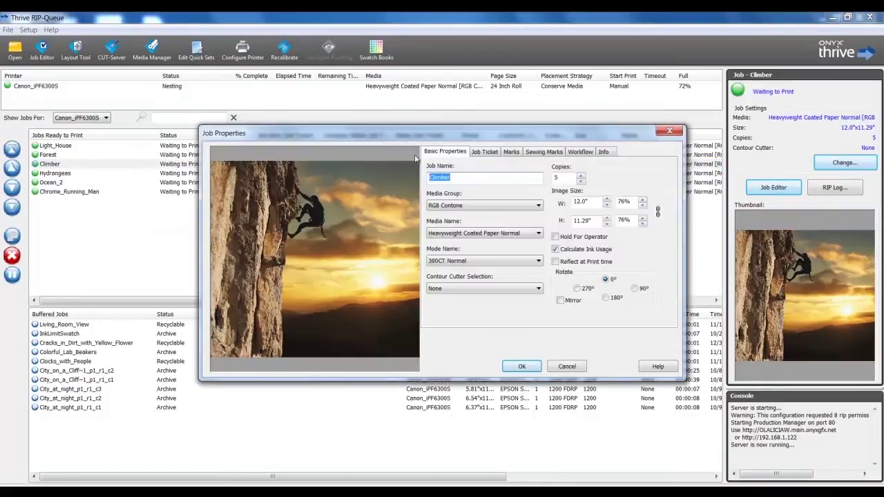
pyautogui.click(491, 152)
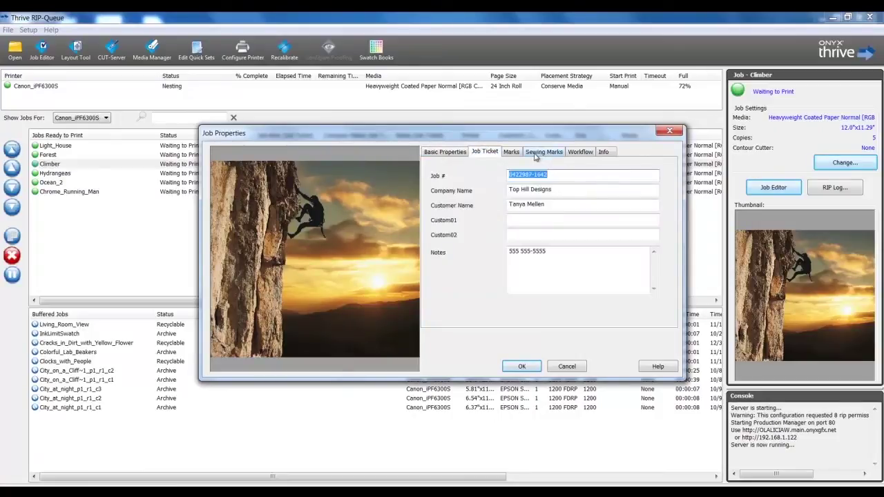
pyautogui.click(540, 155)
pyautogui.click(578, 153)
pyautogui.click(603, 152)
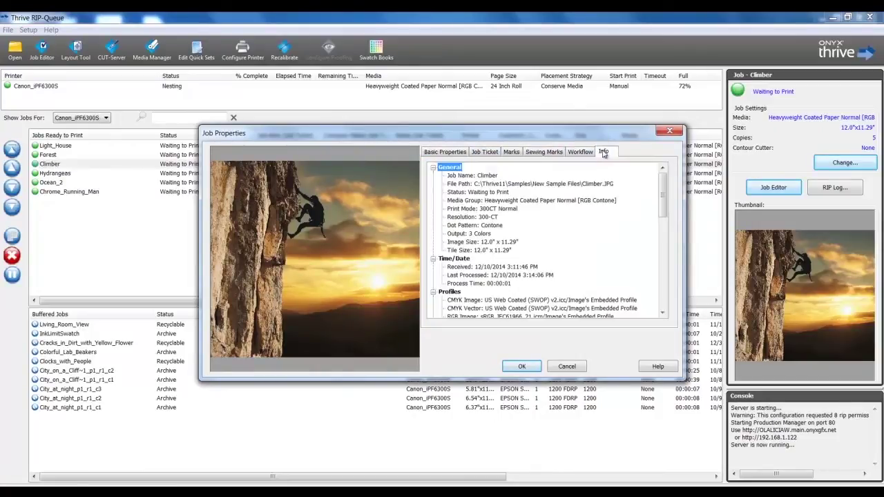
pyautogui.click(445, 151)
pyautogui.click(521, 366)
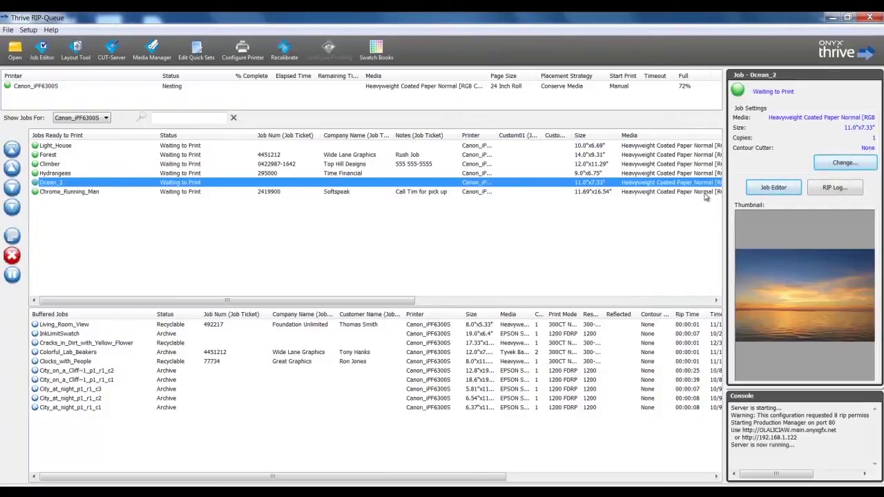
# Open Ocean_2 in the Job Editor and look over its Tiling and Patterns options
pyautogui.click(778, 187)
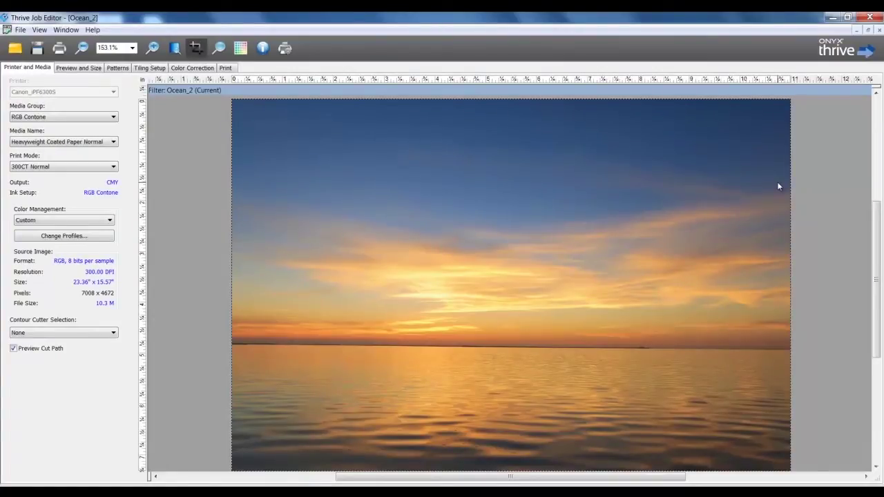
pyautogui.click(155, 71)
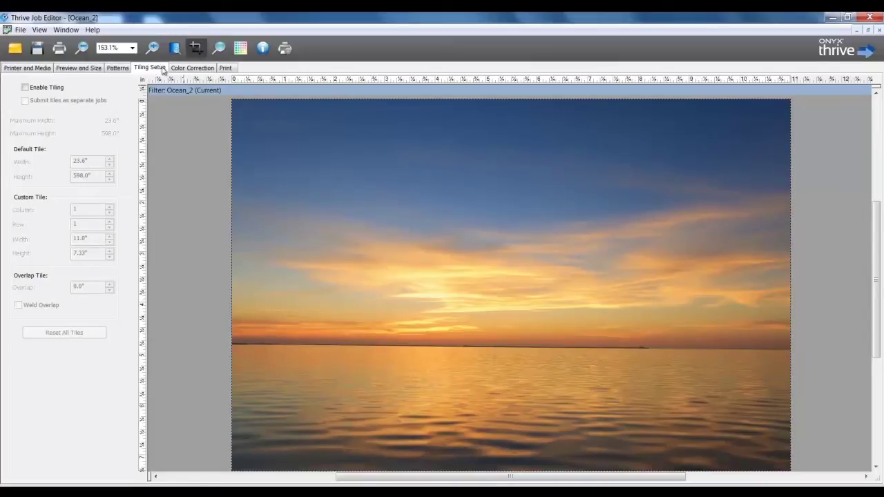
pyautogui.click(116, 69)
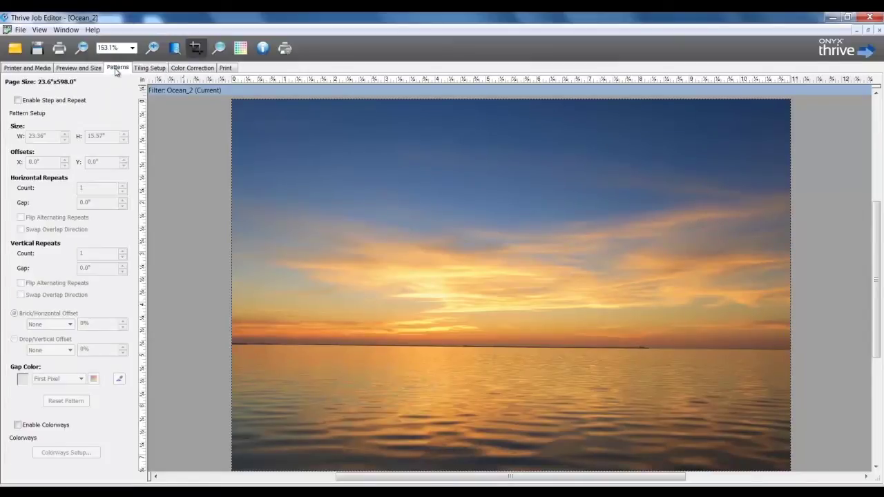
# View Ocean_2's Color Replacements tool under Color Correction, then send Ocean_2 to print
pyautogui.click(191, 71)
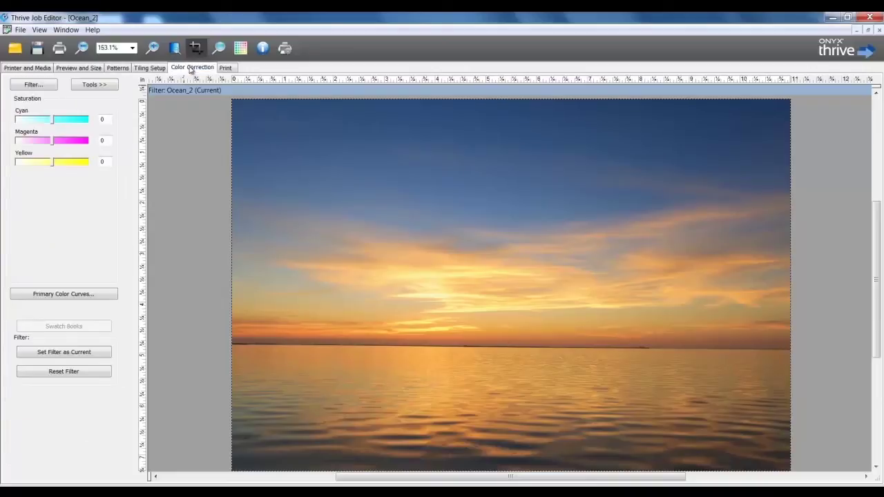
pyautogui.click(100, 87)
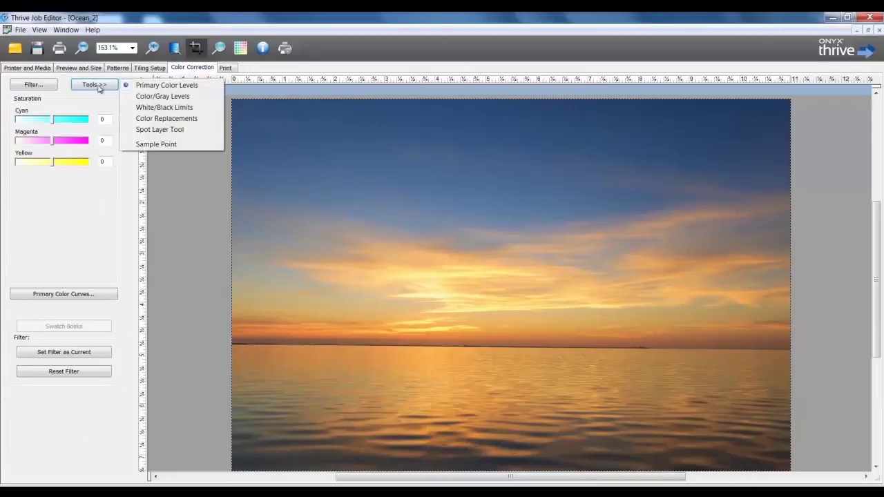
pyautogui.click(135, 120)
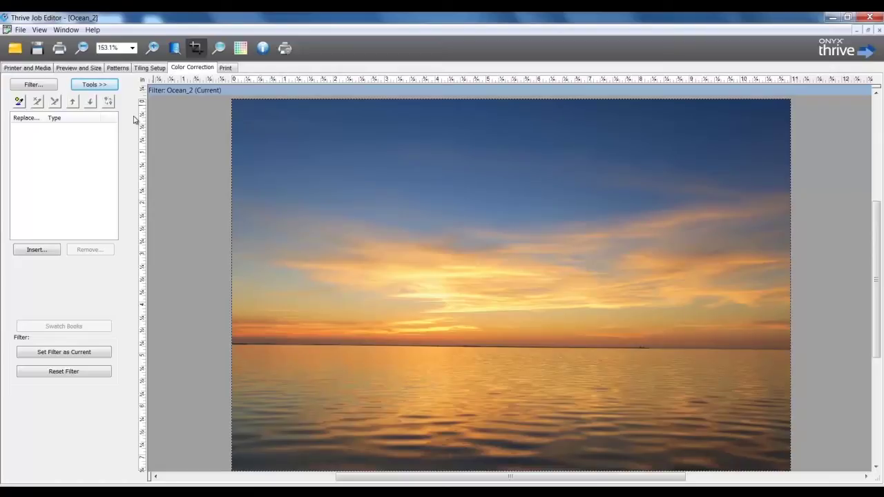
pyautogui.click(59, 48)
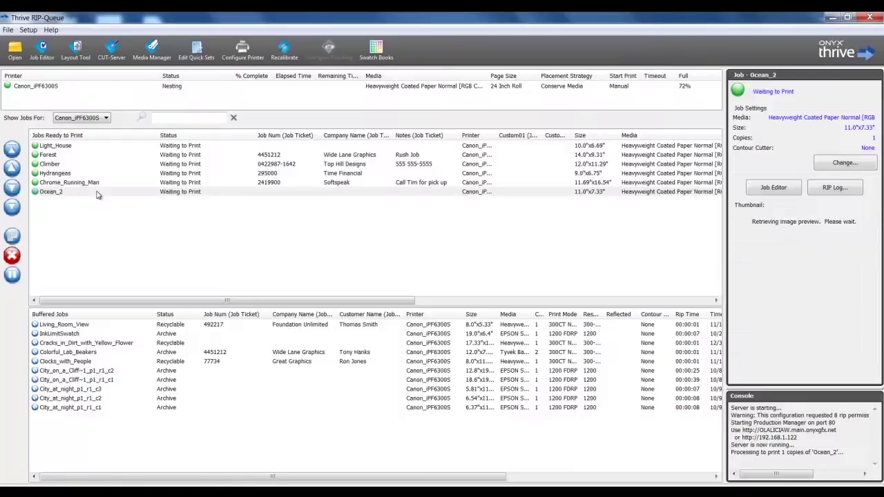
pyautogui.click(52, 174)
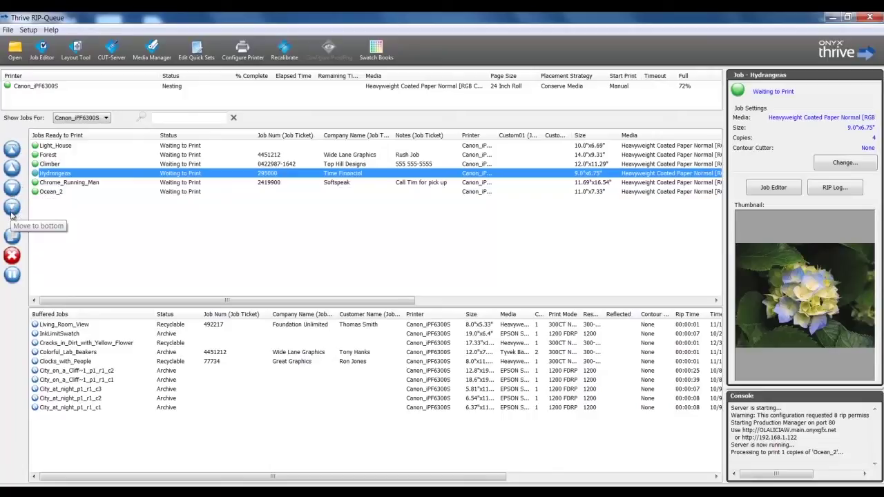
# Delete the Hydrangeas job from the queue
pyautogui.click(13, 256)
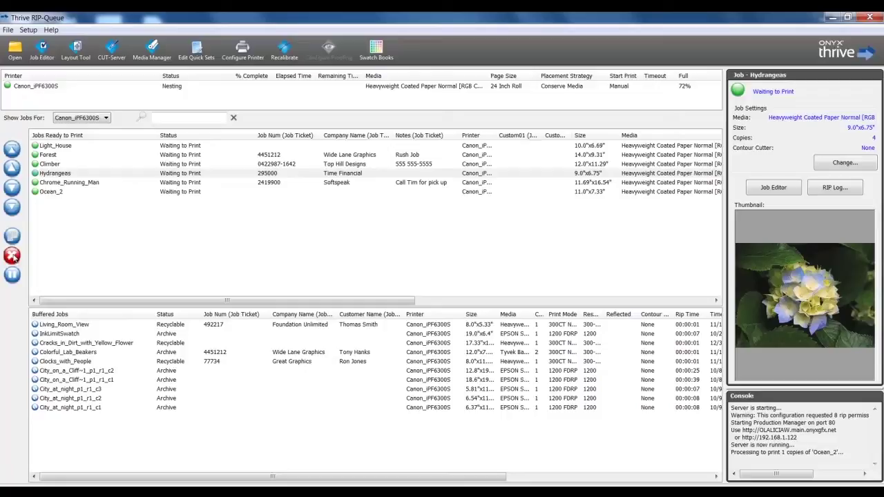
pyautogui.click(12, 257)
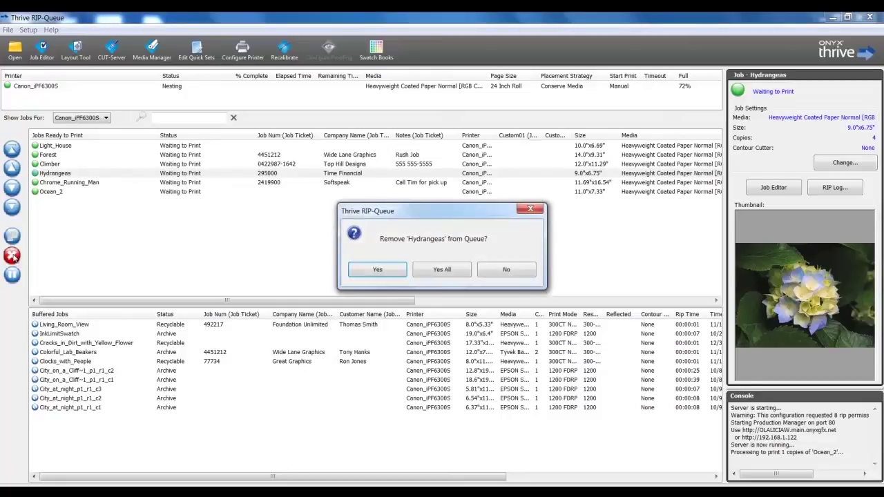
pyautogui.click(378, 273)
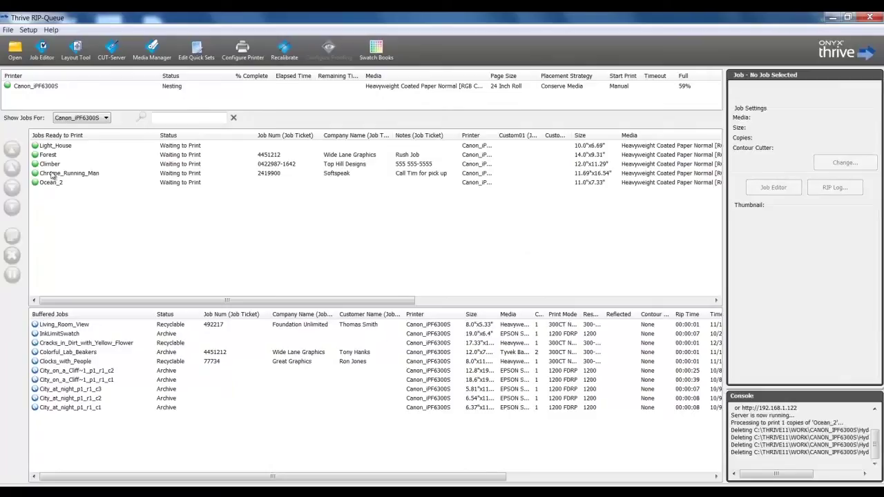
# Put the Chrome_Running_Man job on hold
pyautogui.click(52, 174)
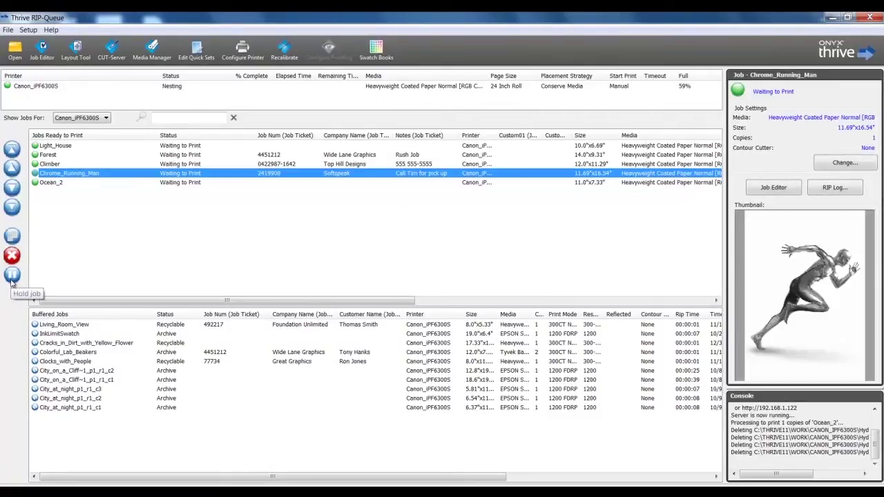
pyautogui.click(11, 278)
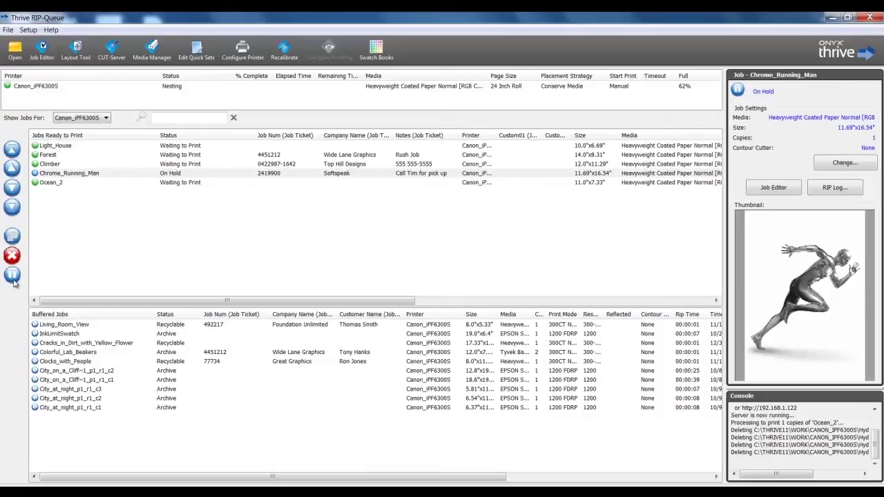
pyautogui.click(11, 279)
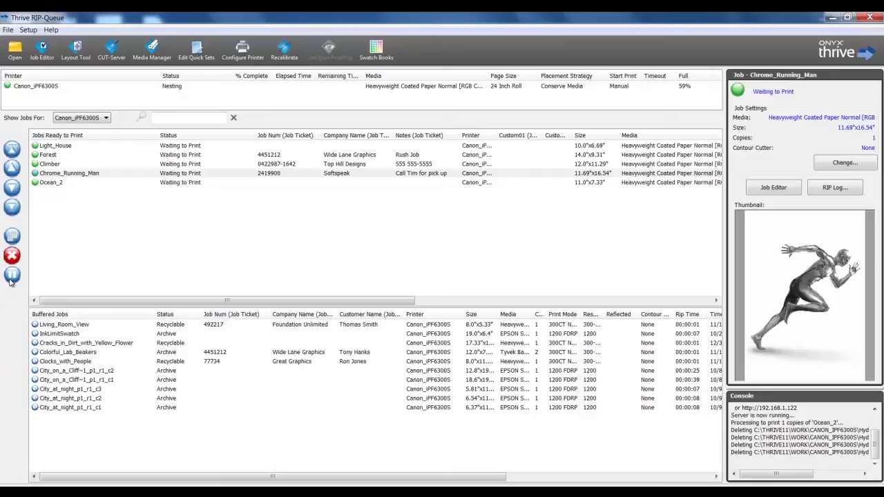
pyautogui.click(11, 276)
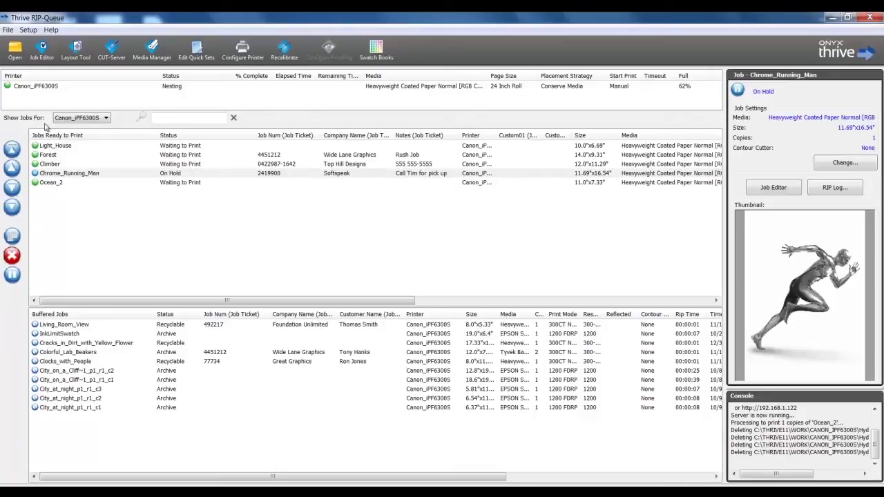
# Print Now all waiting jobs on the Canon_iPF6300S, leaving Chrome_Running_Man held
pyautogui.click(37, 87)
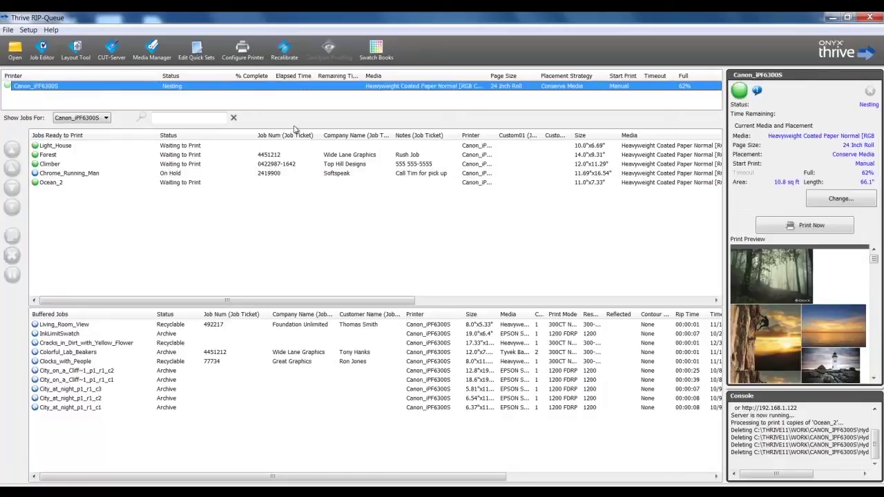
pyautogui.click(778, 225)
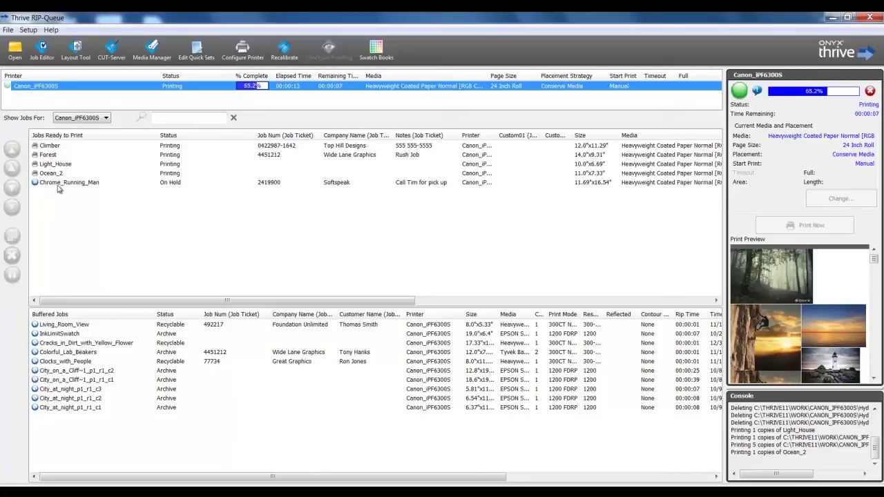
pyautogui.click(58, 183)
pyautogui.rightClick(58, 183)
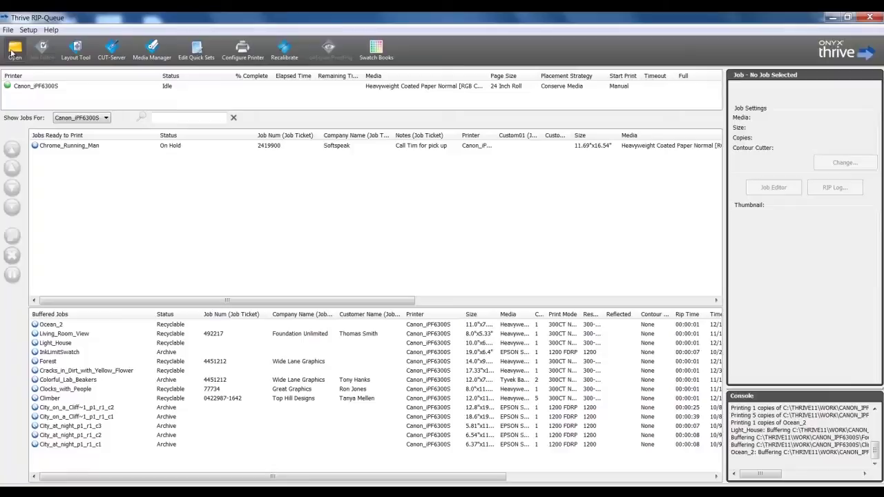
# Choose nighttime_city.JPG with the Default quick set and enter a job ticket number
pyautogui.click(14, 50)
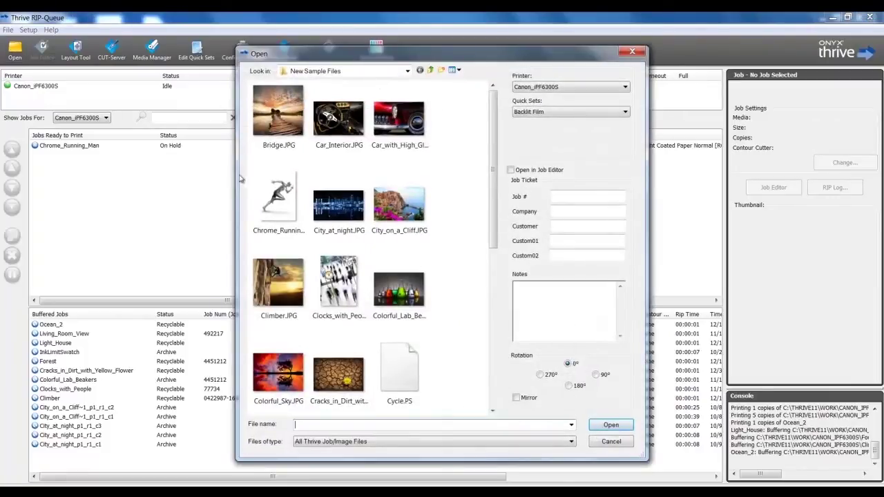
pyautogui.scroll(-4, 379, 219)
pyautogui.click(390, 319)
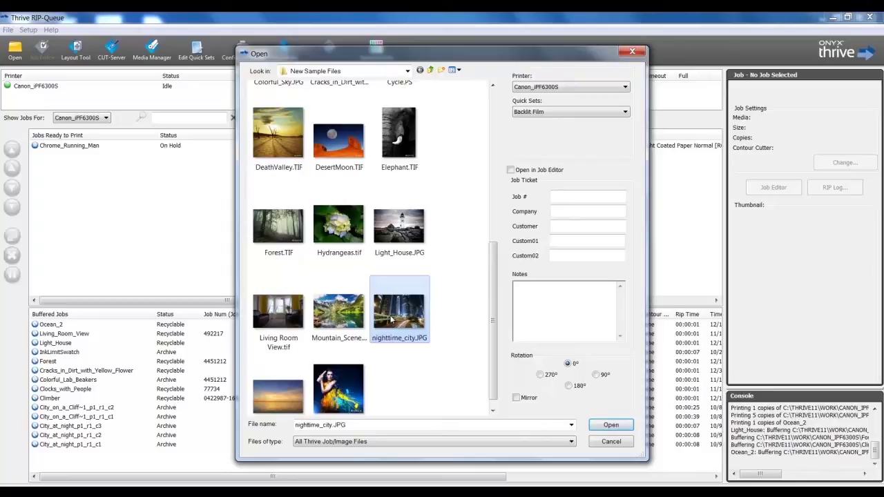
pyautogui.click(556, 113)
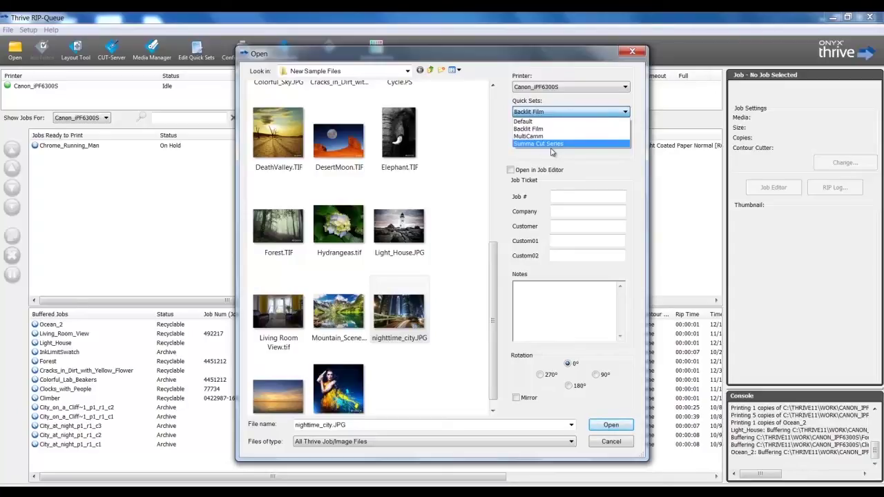
pyautogui.click(551, 122)
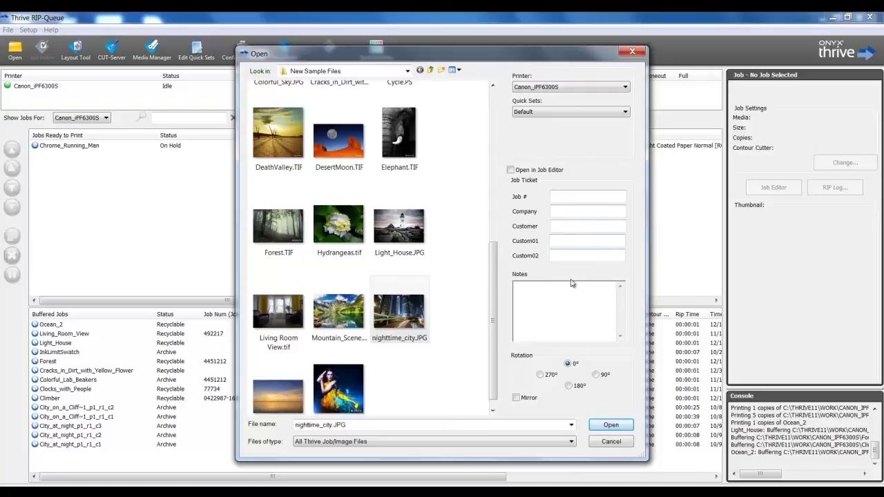
pyautogui.click(566, 197)
pyautogui.write('7092')
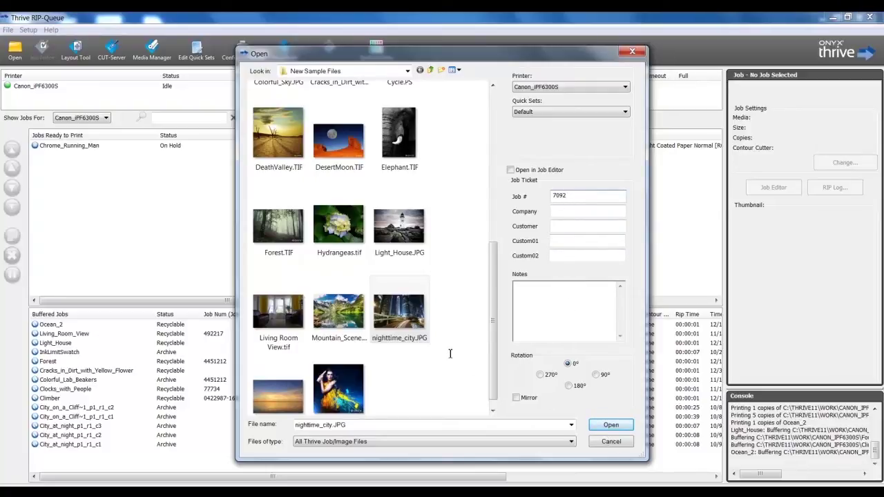
# Filter the job lists by a job number, then by the company name 'wide'
pyautogui.click(222, 122)
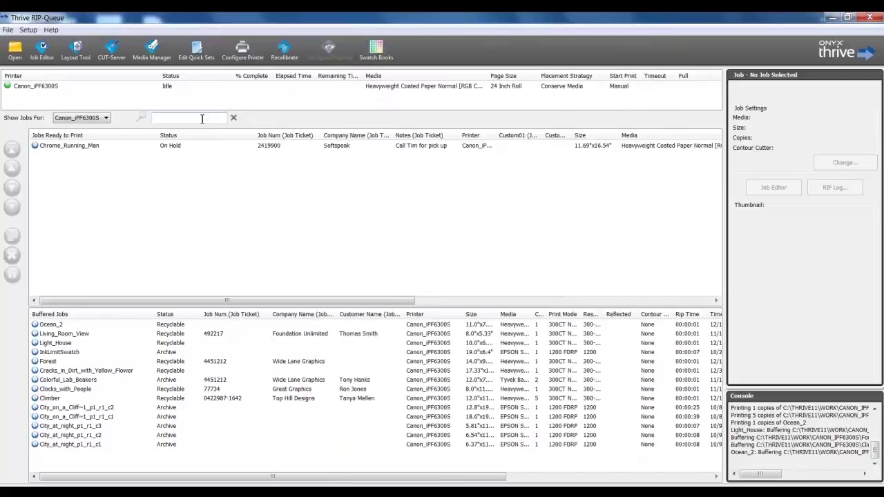
pyautogui.write('4')
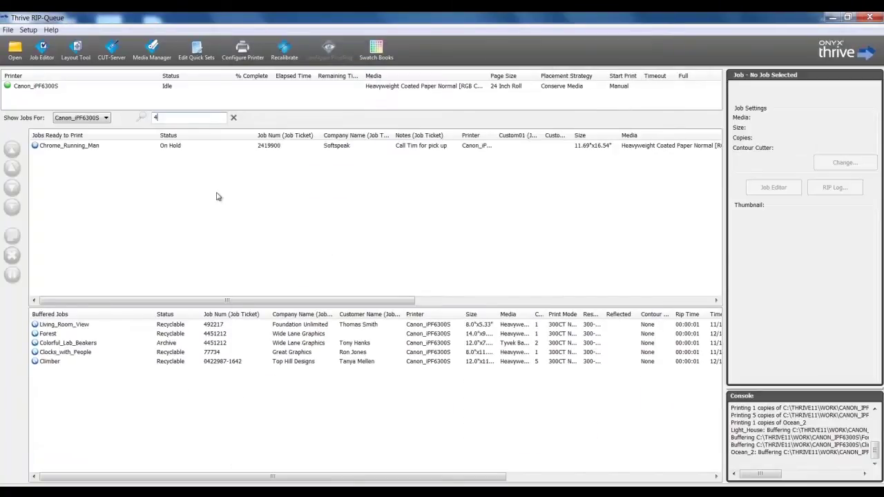
pyautogui.write('922')
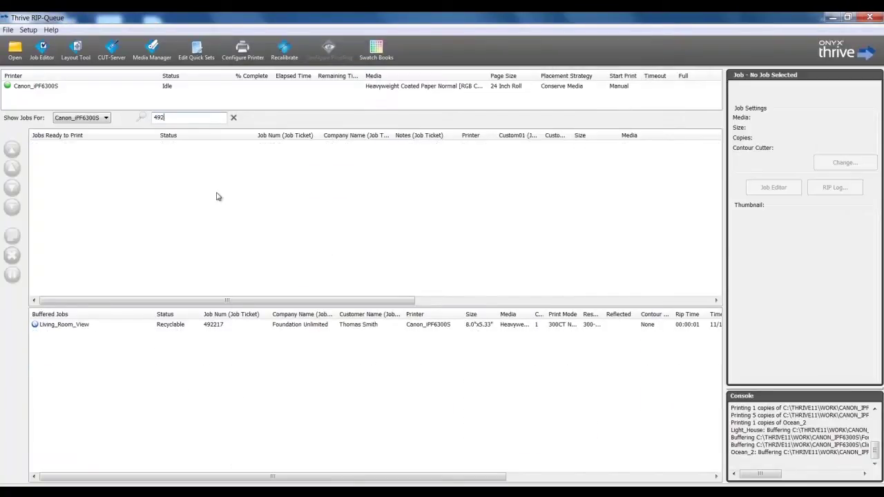
pyautogui.press('BackSpace')
pyautogui.press('BackSpace')
pyautogui.press('BackSpace')
pyautogui.press('BackSpace')
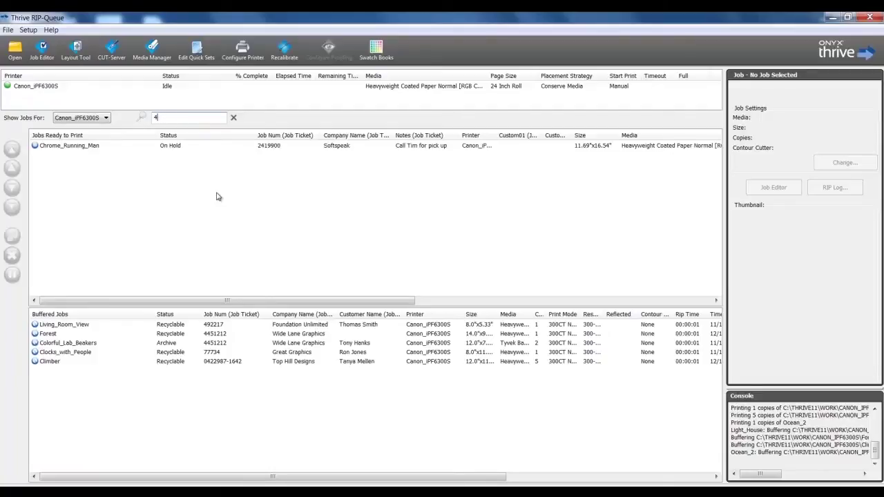
pyautogui.write('wide')
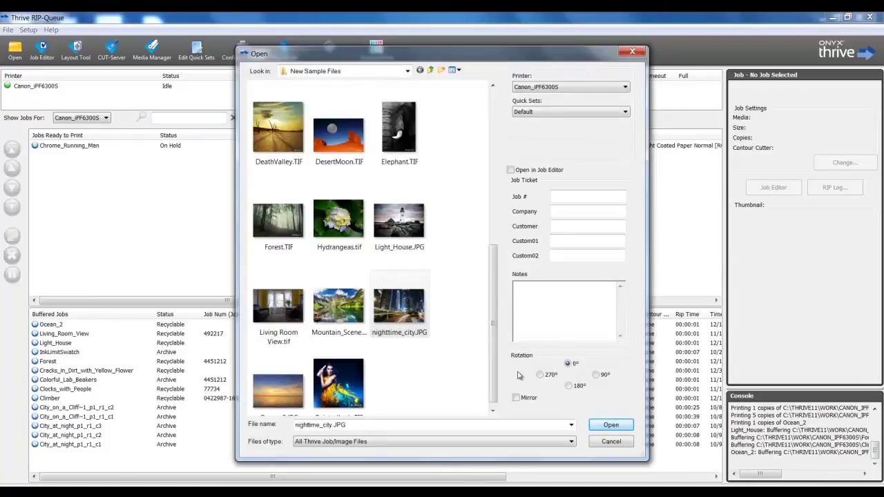
# Open nighttime_city.JPG in the Job Editor and look over its Preview, Patterns and Tiling tabs
pyautogui.click(510, 169)
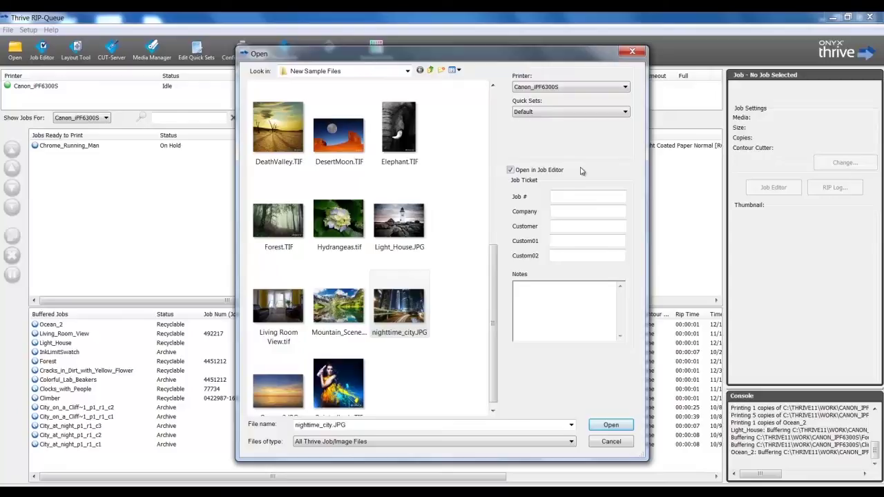
pyautogui.click(603, 428)
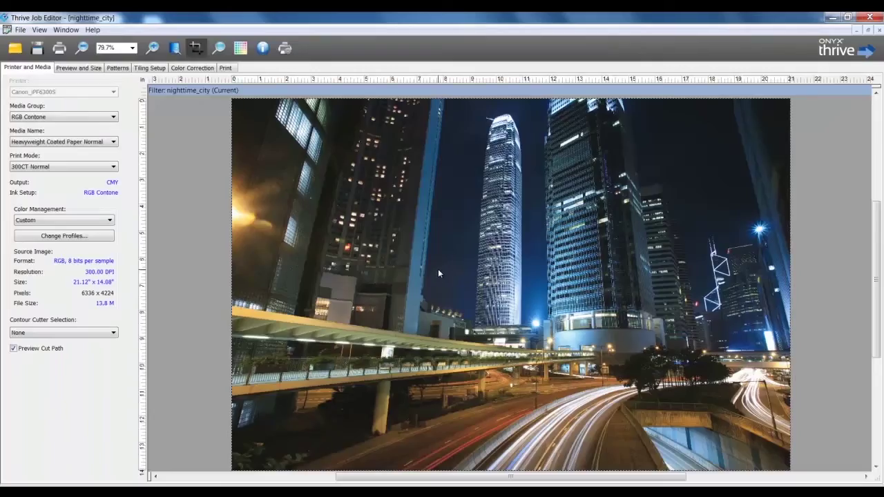
pyautogui.click(82, 69)
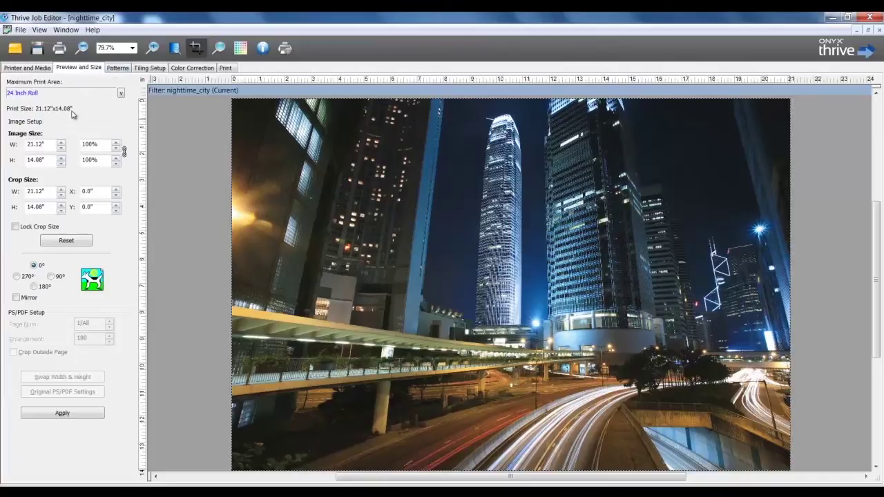
pyautogui.click(115, 69)
pyautogui.click(151, 67)
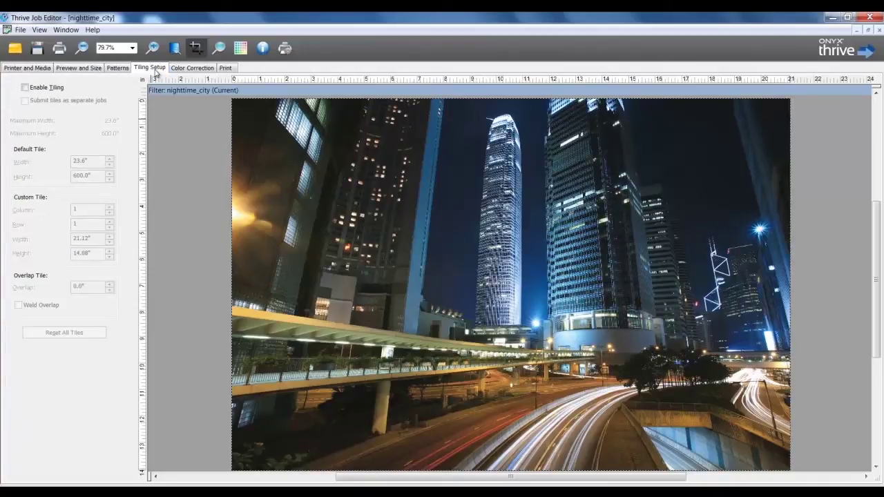
# Check Color Correction, then submit nighttime_city from the Print tab to the queue
pyautogui.click(193, 68)
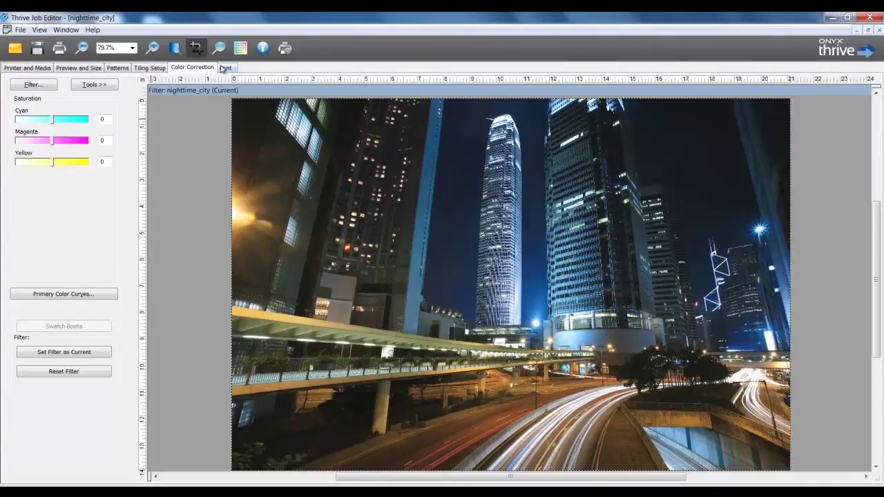
pyautogui.click(225, 68)
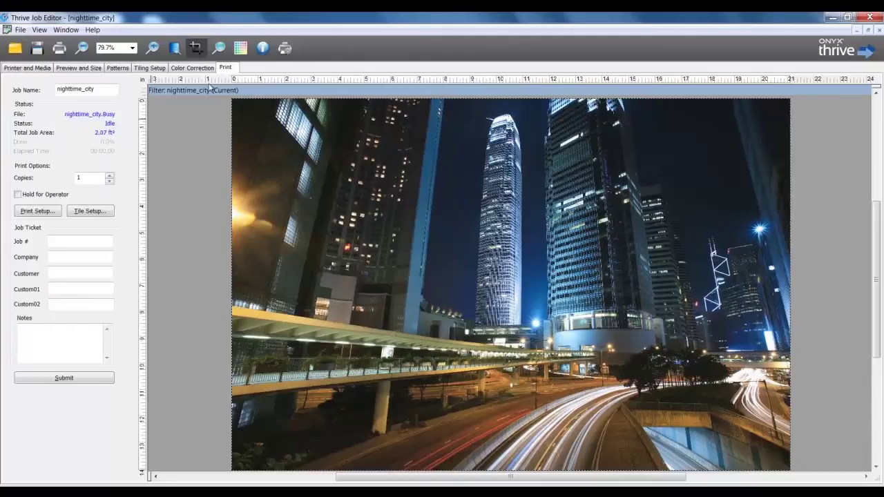
pyautogui.click(51, 379)
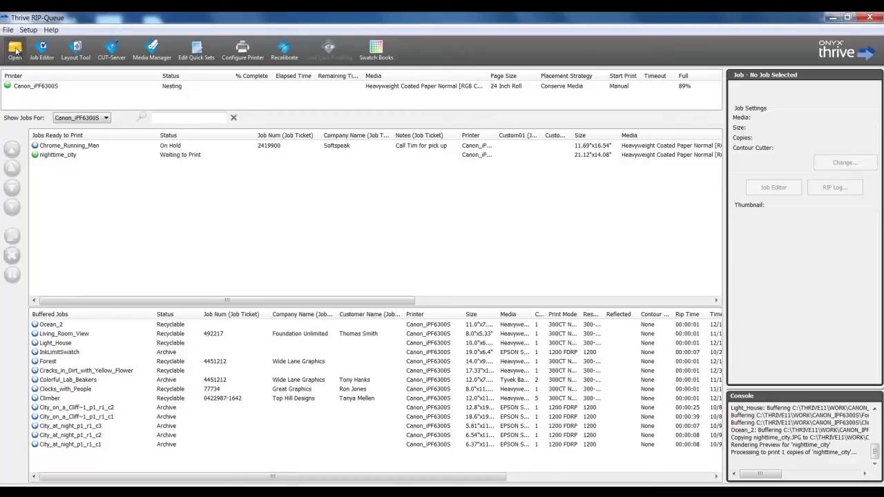
# Add nighttime_city.JPG again with the MultiCamm quick set and inspect the nighttime_city~1 job
pyautogui.click(15, 49)
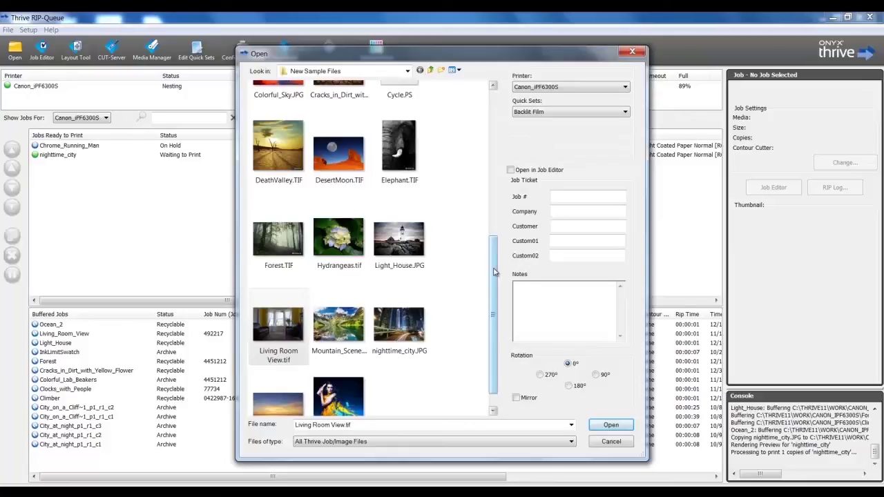
pyautogui.click(397, 324)
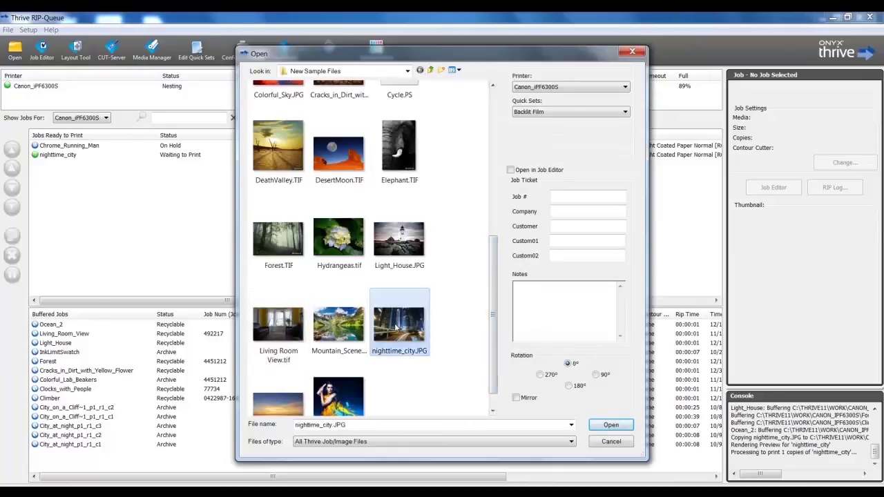
pyautogui.click(552, 111)
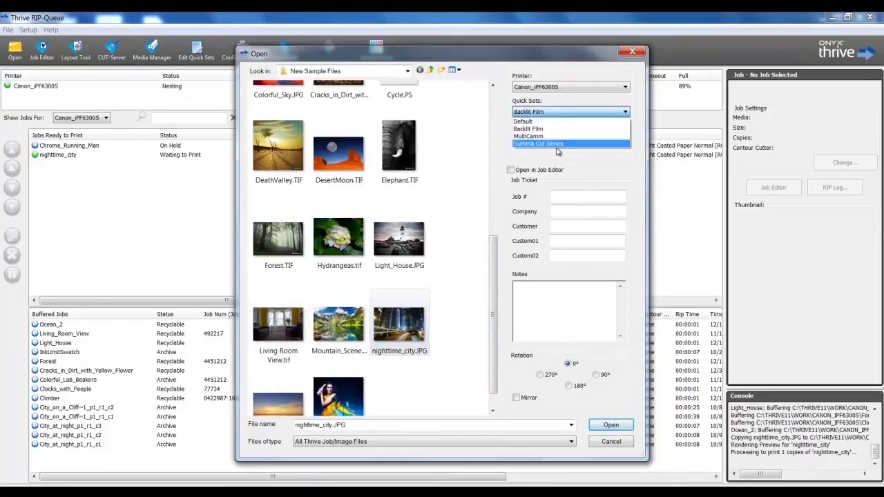
pyautogui.click(557, 137)
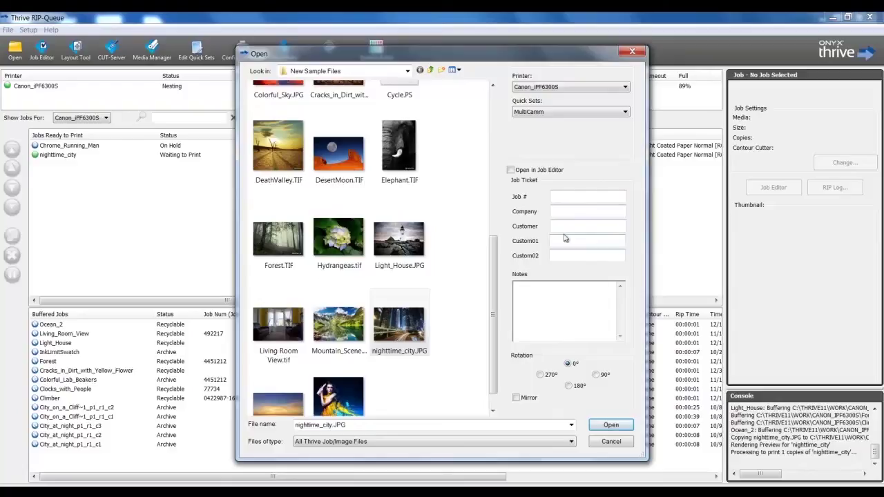
pyautogui.click(611, 424)
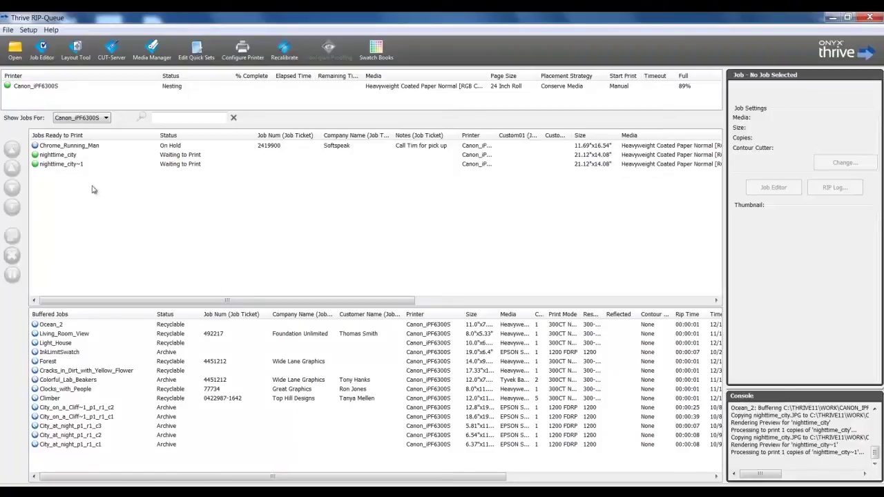
pyautogui.click(68, 166)
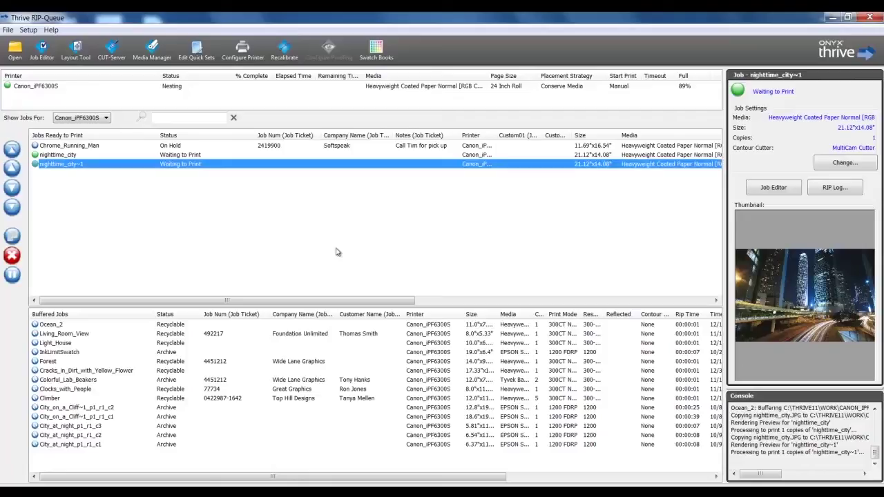
# Open the Backlit Film quick set's settings from the printer's quick sets list
pyautogui.click(196, 49)
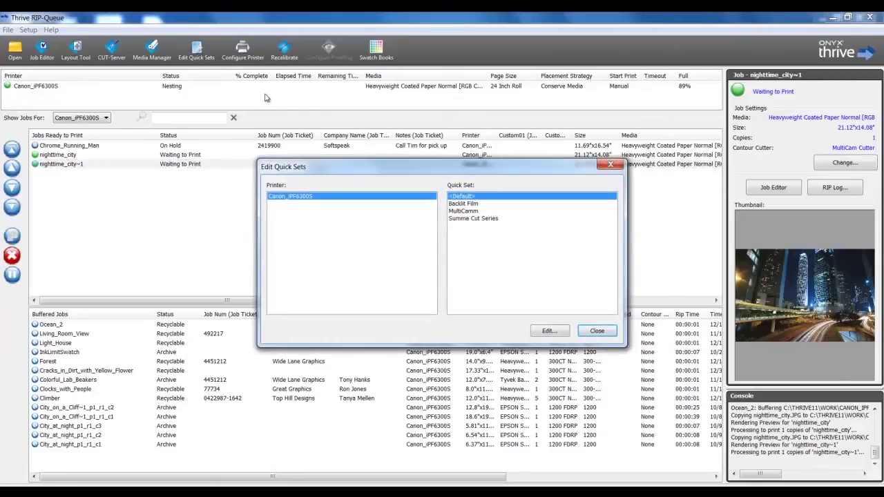
pyautogui.click(474, 204)
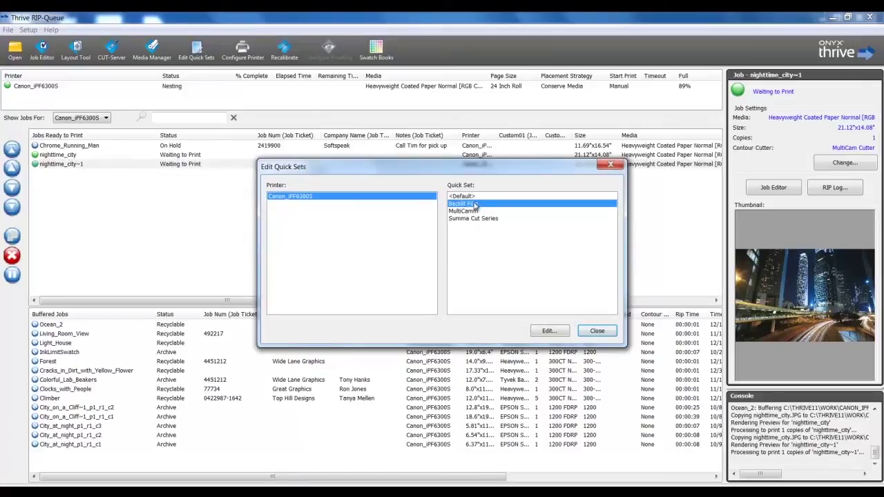
pyautogui.click(547, 331)
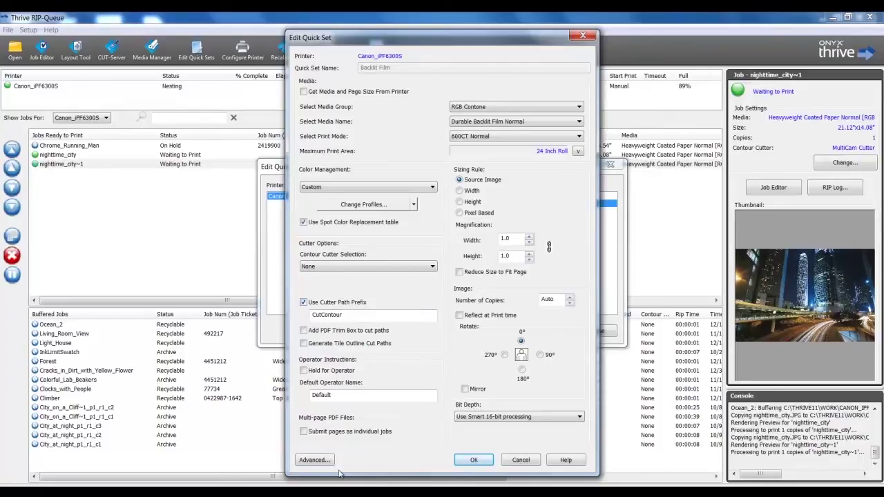
# Browse the Marks, Colorways and Job Ticket advanced options, then close the Backlit Film settings
pyautogui.click(320, 460)
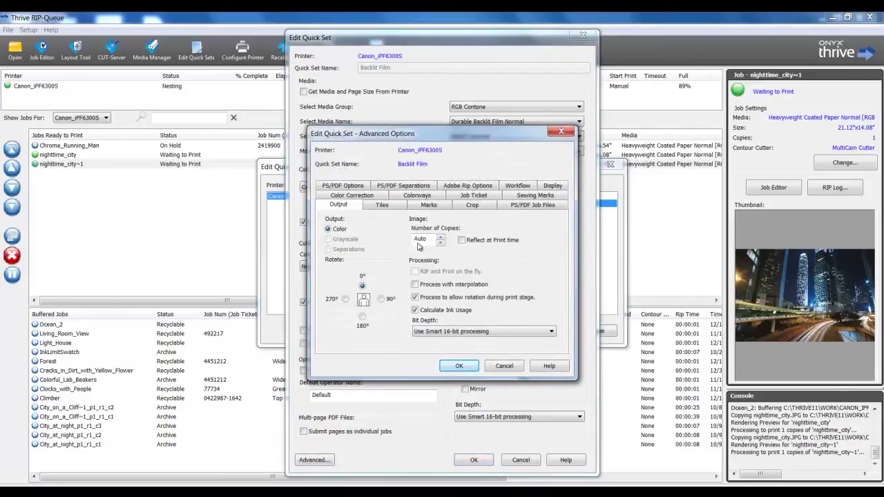
pyautogui.click(423, 209)
pyautogui.click(423, 197)
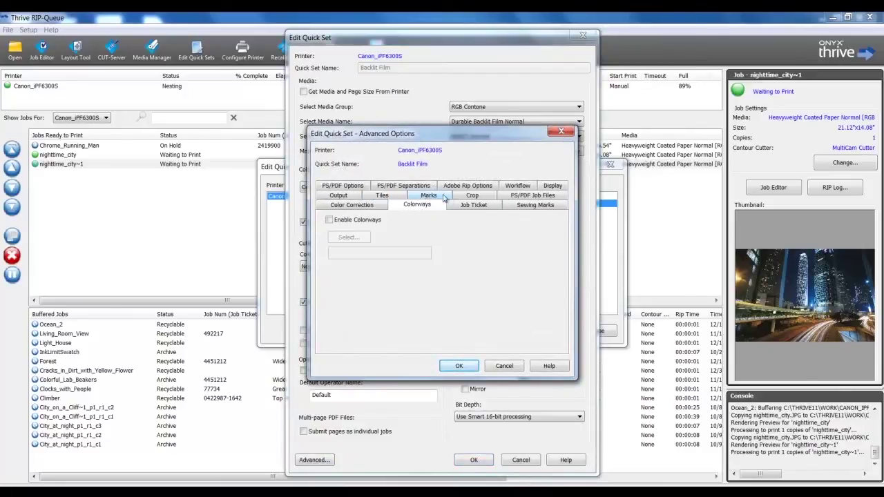
pyautogui.click(460, 207)
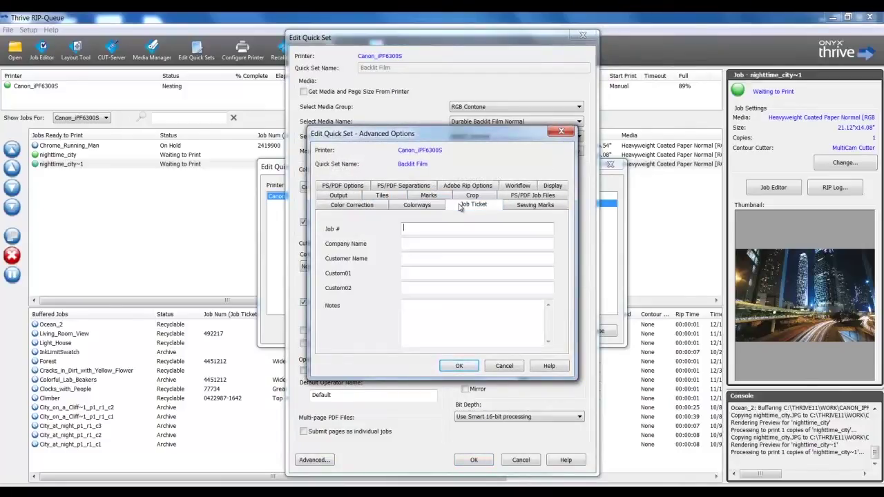
pyautogui.click(456, 367)
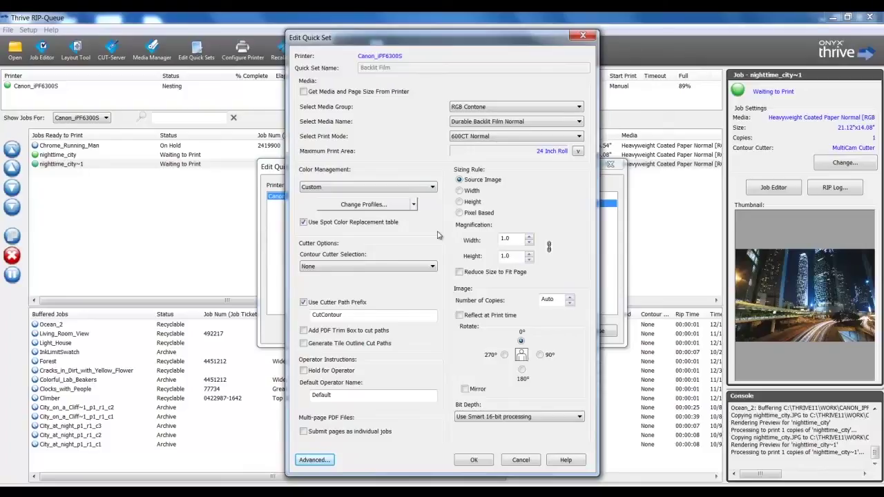
pyautogui.press('Return')
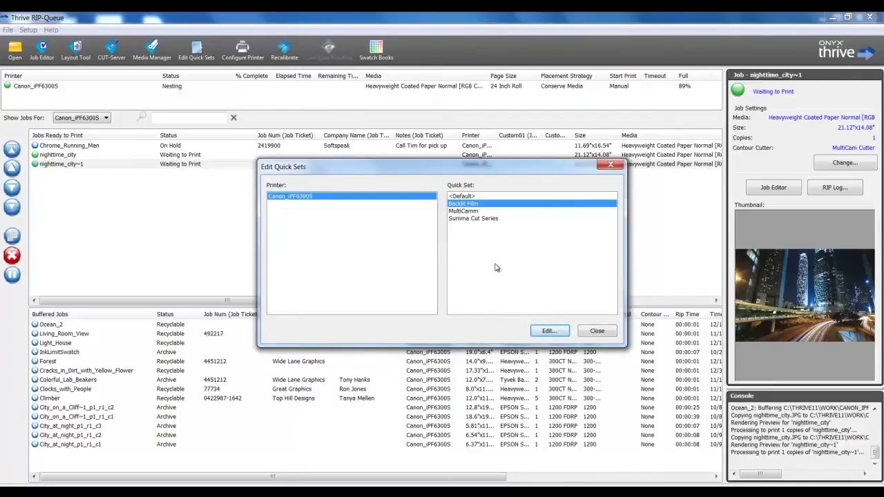
# Close the quick sets list and place the Input > Canon_iPF6300S folder beside New Sample Files
pyautogui.click(590, 332)
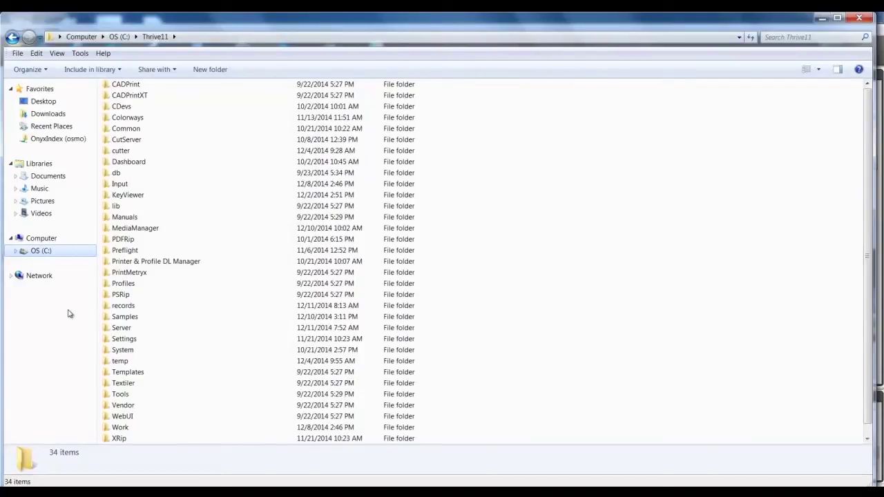
pyautogui.doubleClick(138, 187)
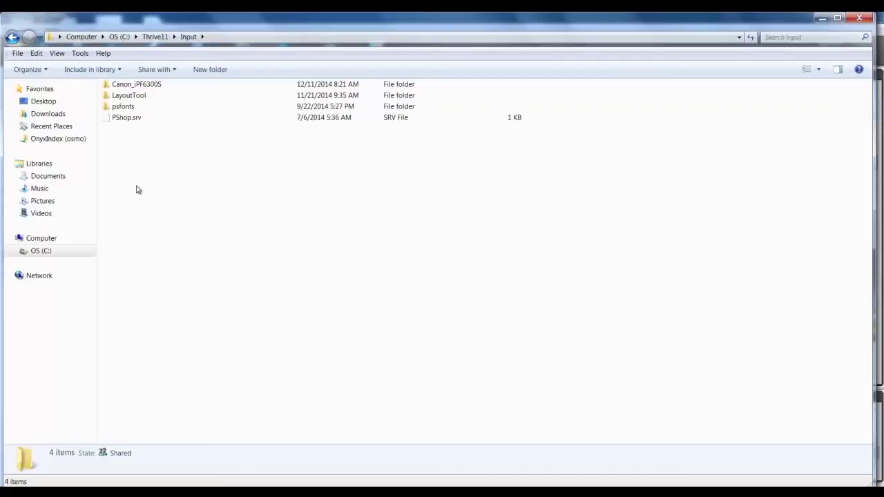
pyautogui.doubleClick(141, 84)
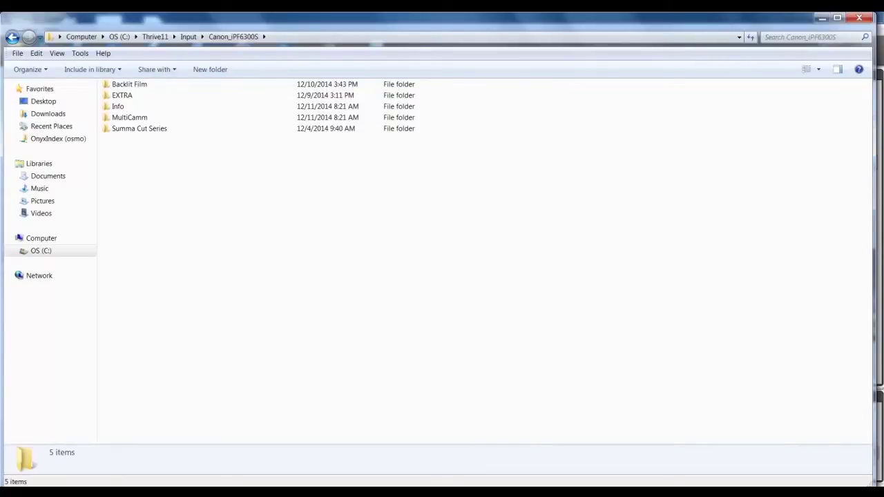
pyautogui.hotkey('alt', 'Tab')
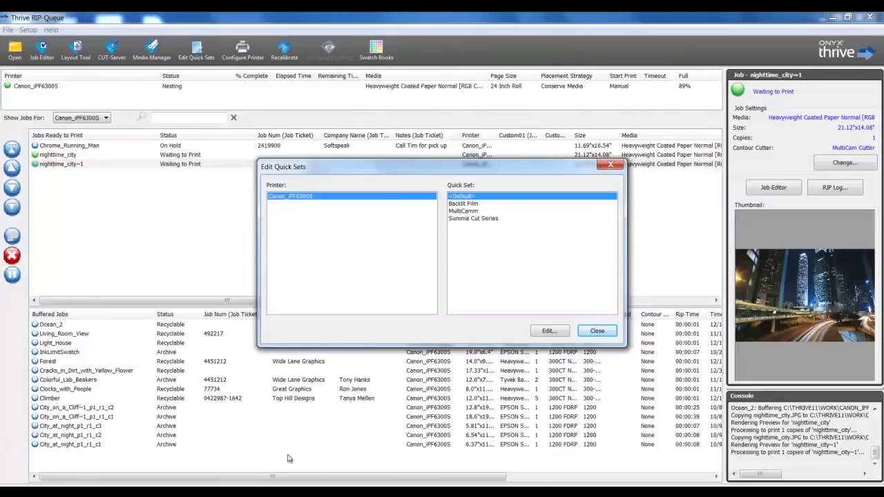
pyautogui.hotkey('alt', 'Tab')
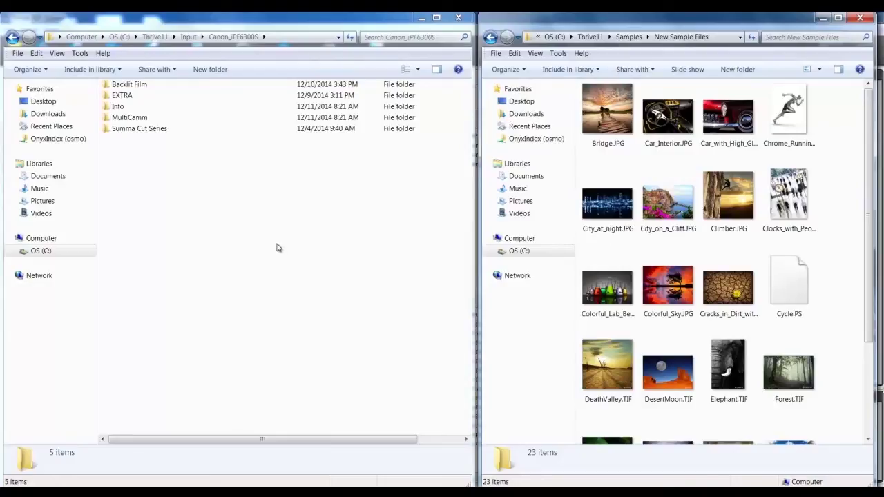
# Copy Cracks_in_Dirt_with_Yellow_Flower.JPG into the Backlit Film hot folder and watch it rip in RIP-Queue
pyautogui.moveTo(720, 293)
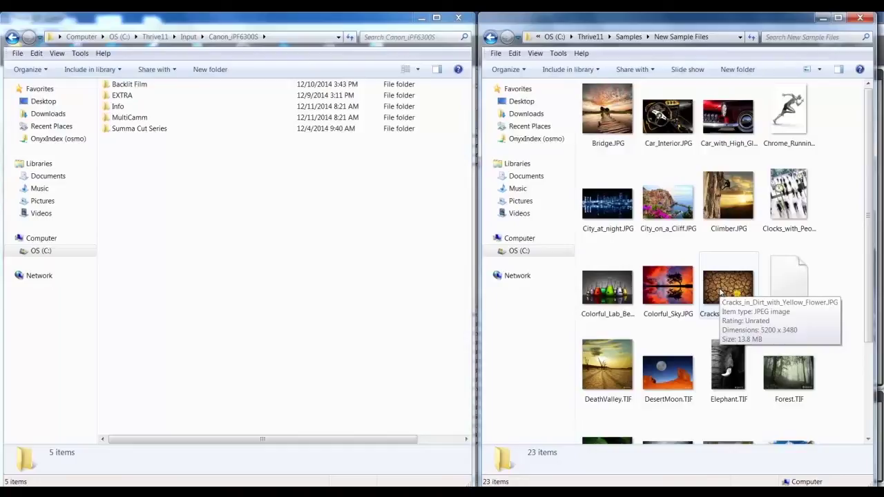
pyautogui.rightClick(720, 292)
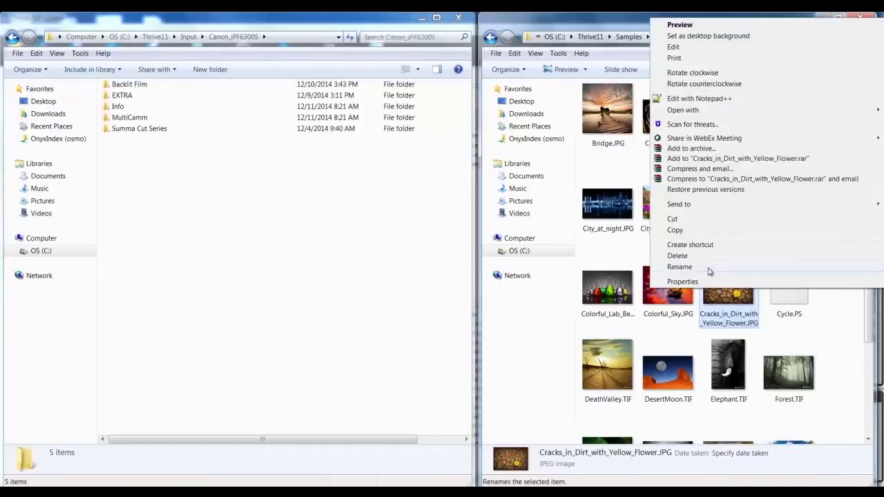
pyautogui.click(706, 229)
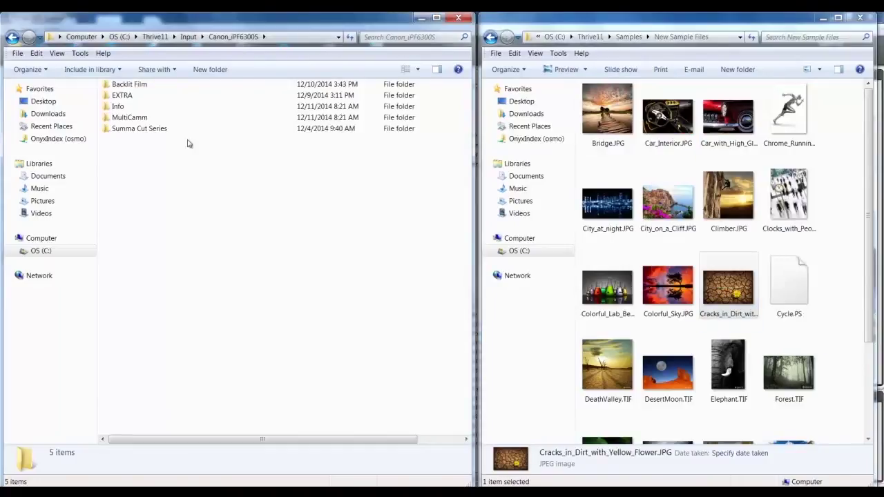
pyautogui.doubleClick(146, 84)
pyautogui.rightClick(151, 148)
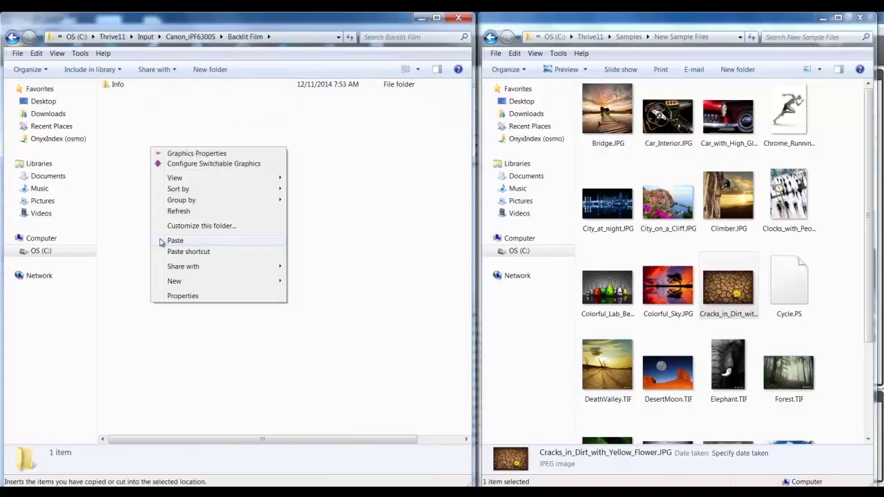
pyautogui.click(174, 240)
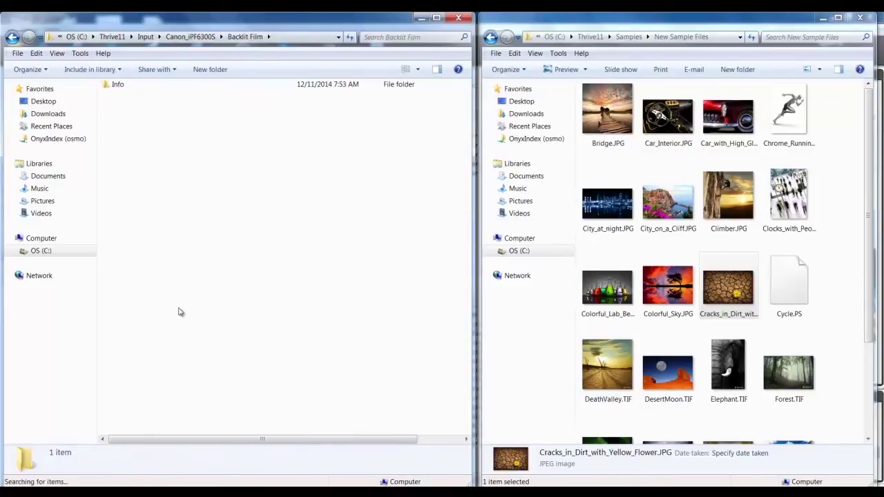
pyautogui.click(240, 492)
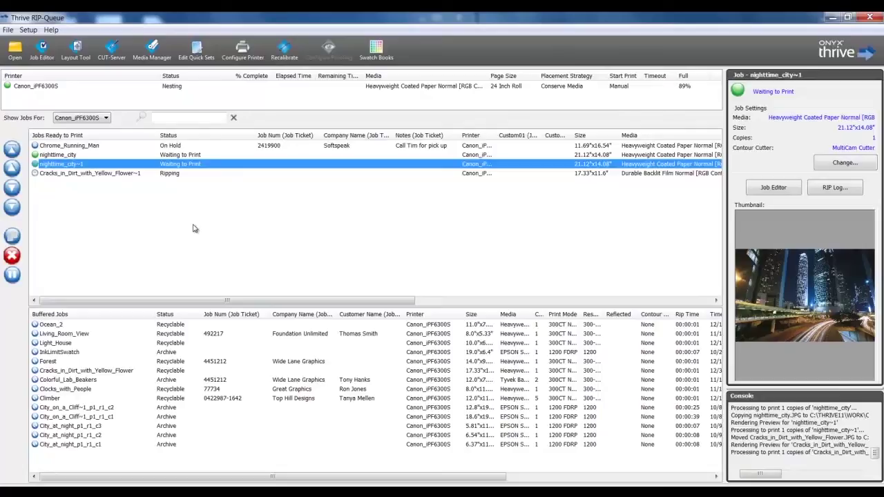
# Switch to Firefox to view the Thrive web Jobs page listing four active jobs
pyautogui.hotkey('alt', 'Tab')
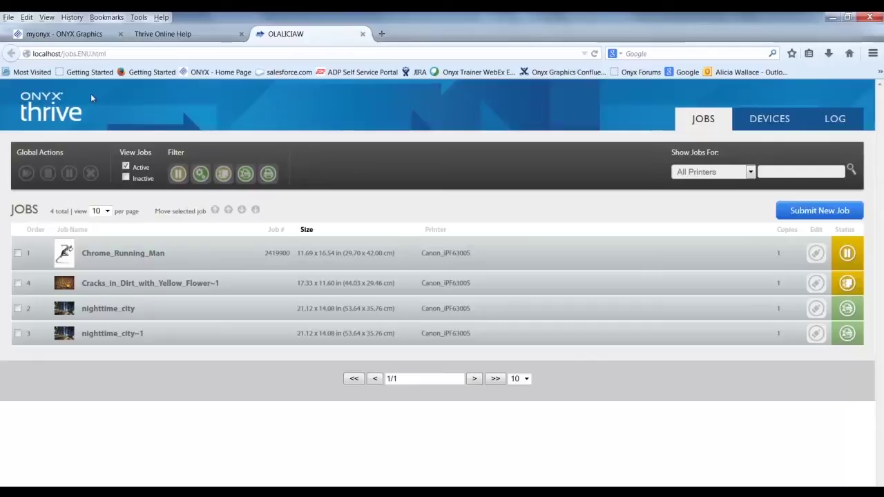
# Stop the server and open File > General Settings to check Production Manager on port 80, then return to Firefox
pyautogui.hotkey('alt', 'Tab')
pyautogui.click(9, 30)
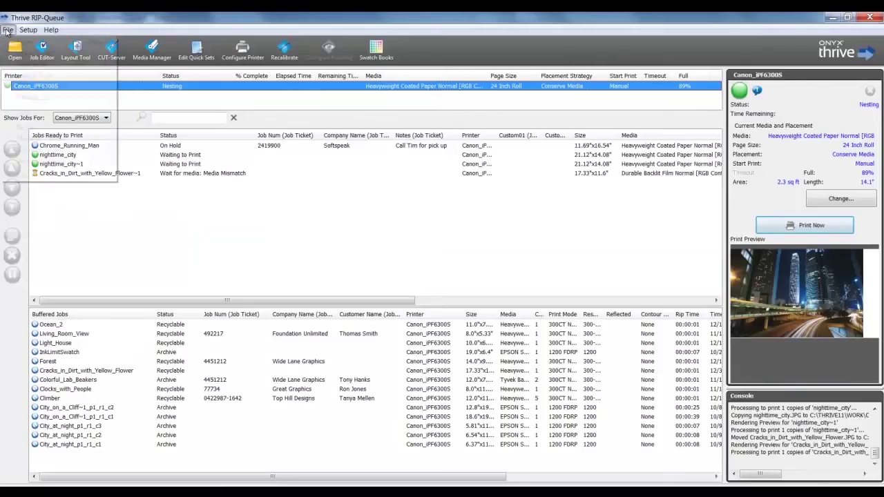
pyautogui.click(31, 160)
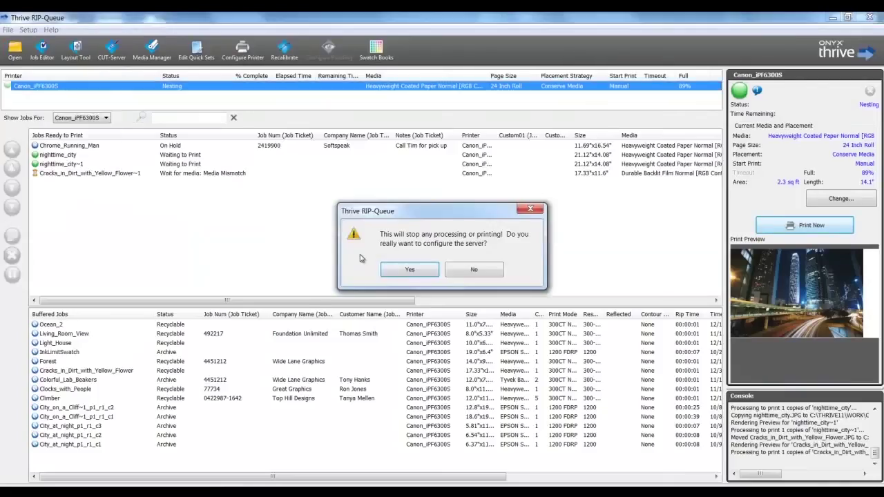
pyautogui.click(392, 272)
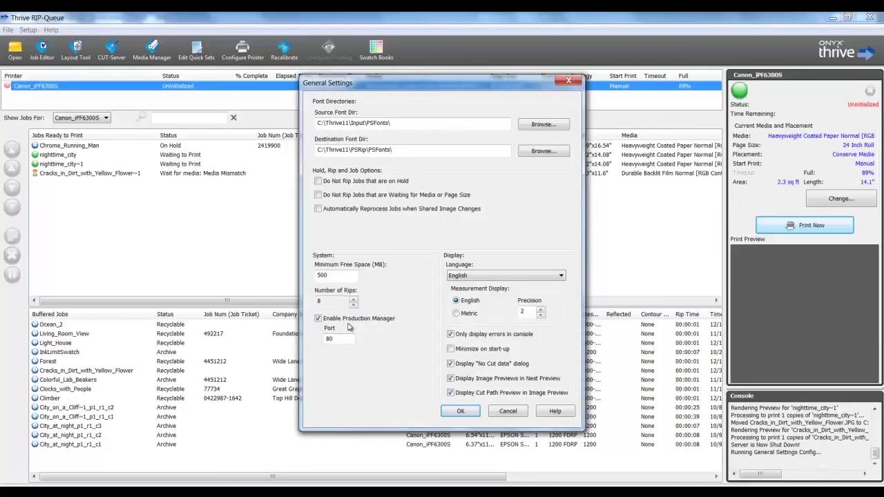
pyautogui.hotkey('alt', 'Tab')
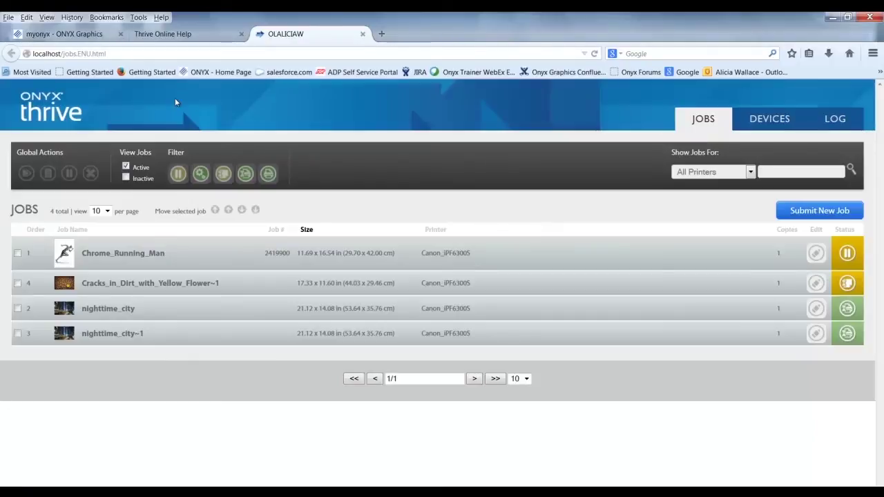
# Submit Car_Interior.JPG as a new job through the web portal's Submit New Job form
pyautogui.click(830, 216)
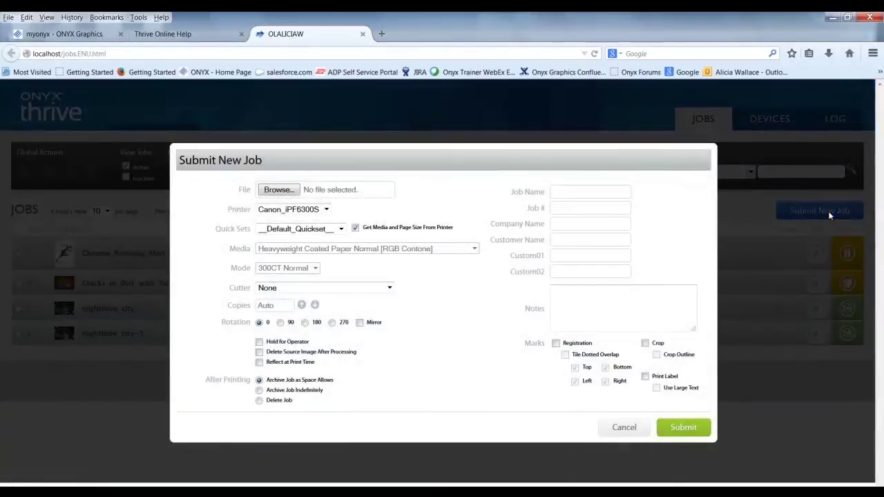
pyautogui.click(288, 194)
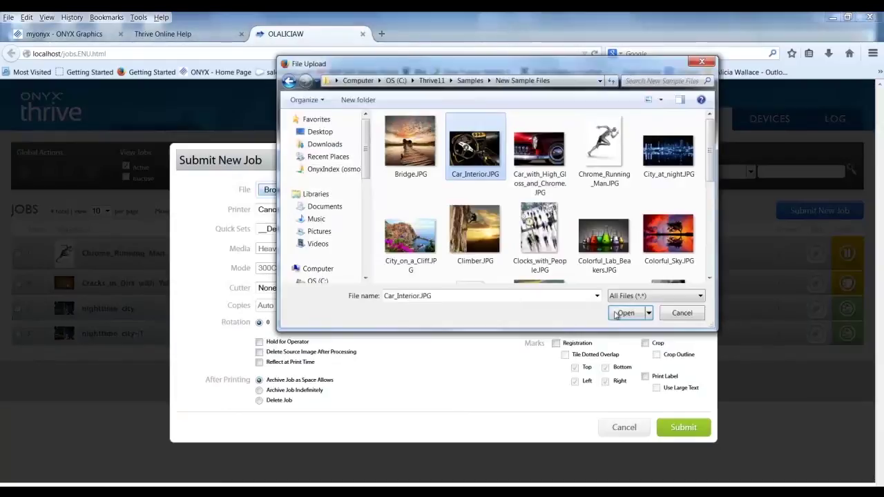
pyautogui.click(624, 312)
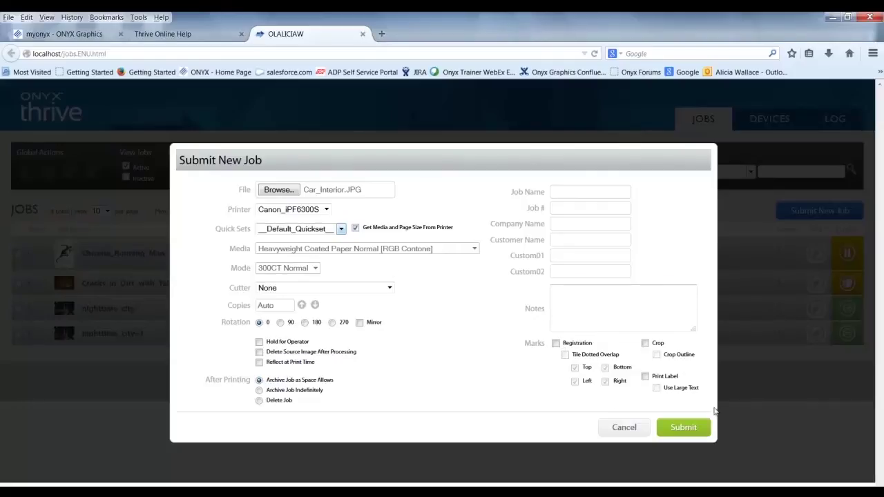
pyautogui.click(700, 430)
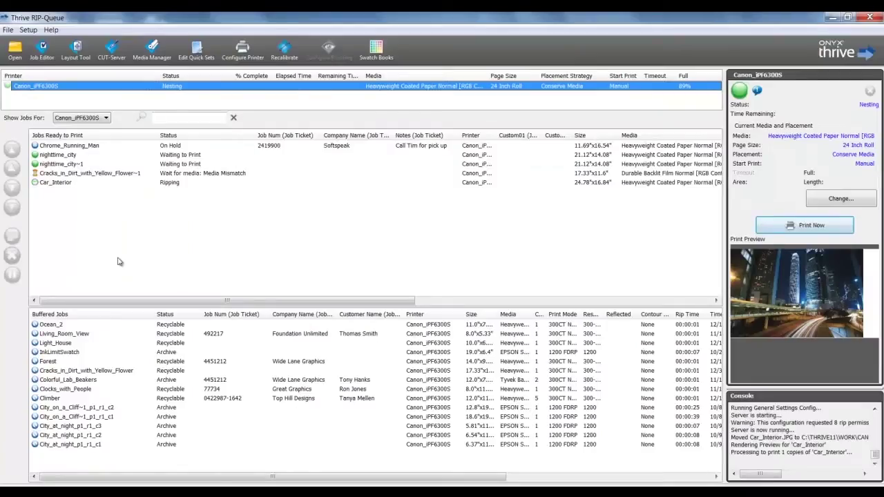
pyautogui.hotkey('alt', 'Tab')
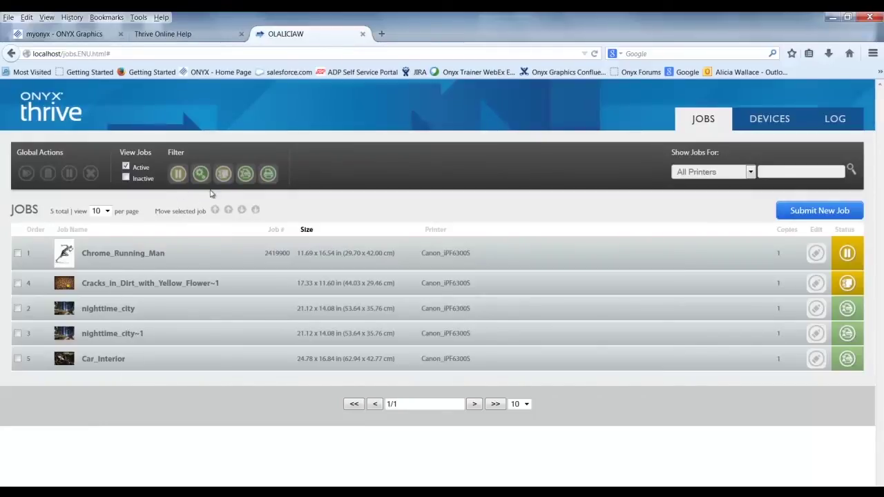
pyautogui.click(249, 179)
pyautogui.click(248, 180)
pyautogui.click(111, 281)
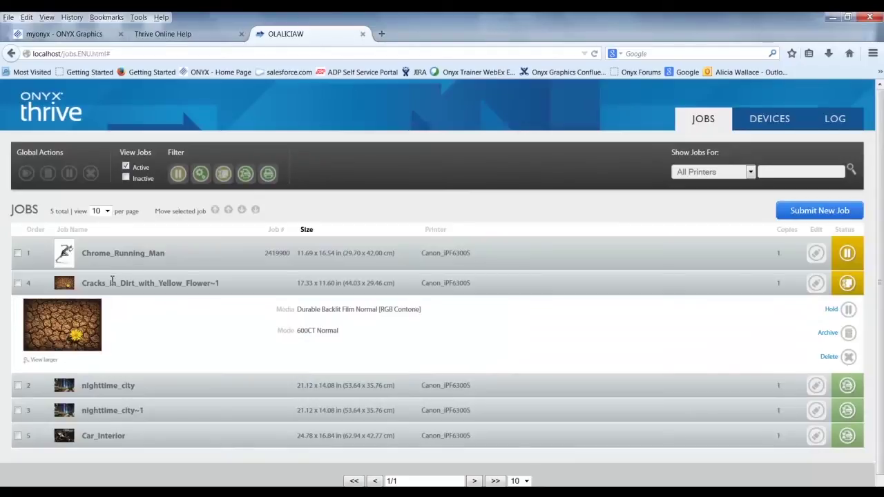
pyautogui.click(280, 307)
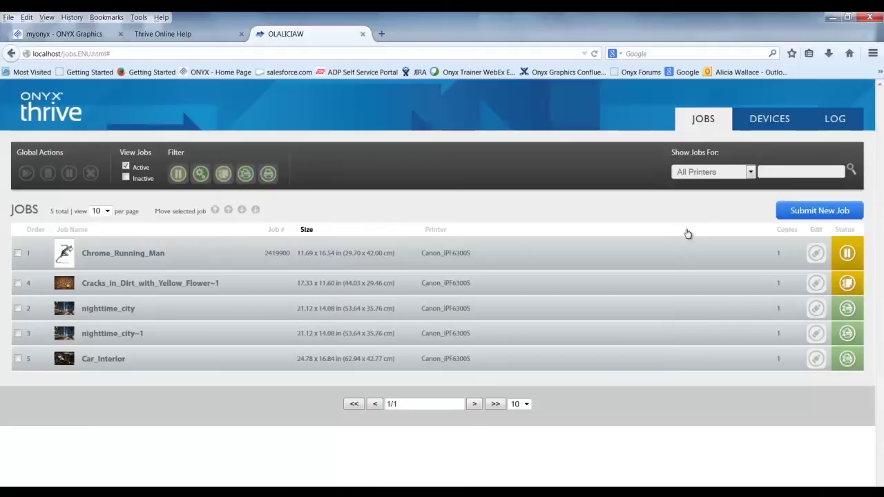
pyautogui.click(769, 118)
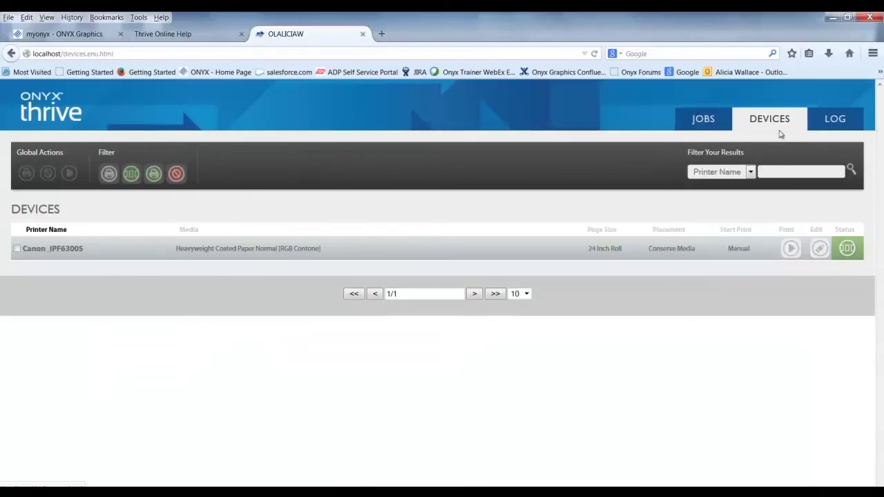
pyautogui.click(833, 125)
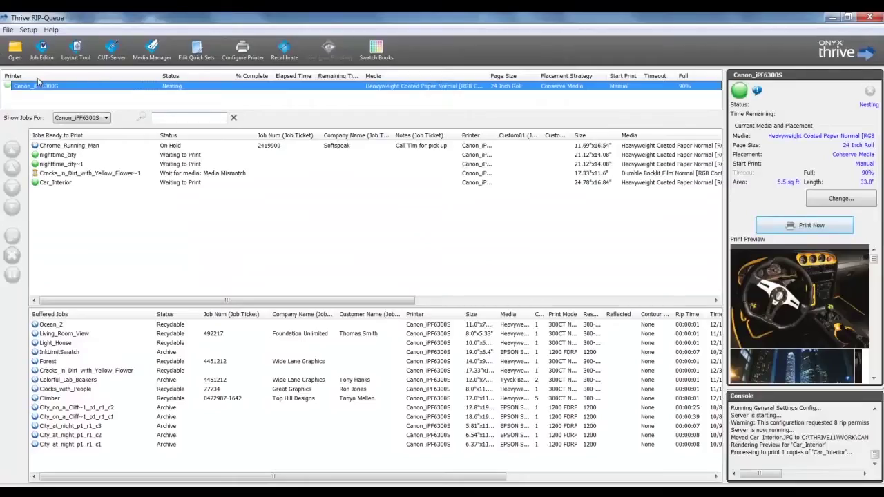
pyautogui.click(15, 49)
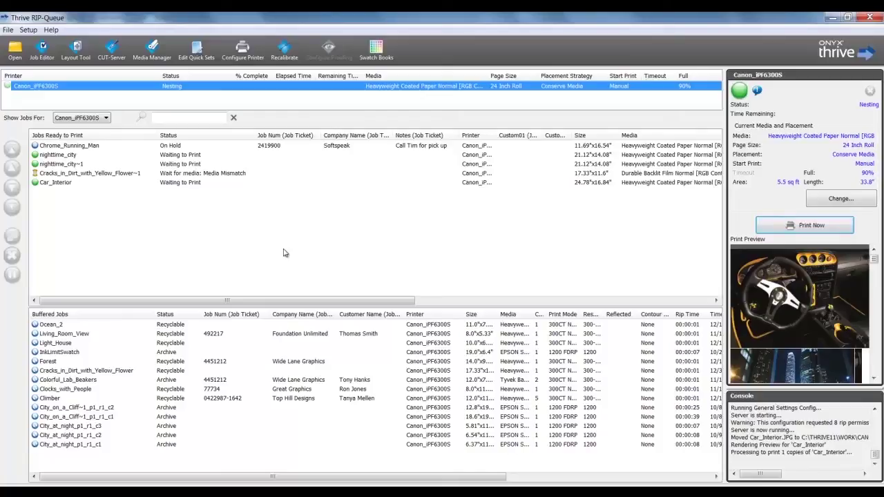
pyautogui.hotkey('ctrl', 'o')
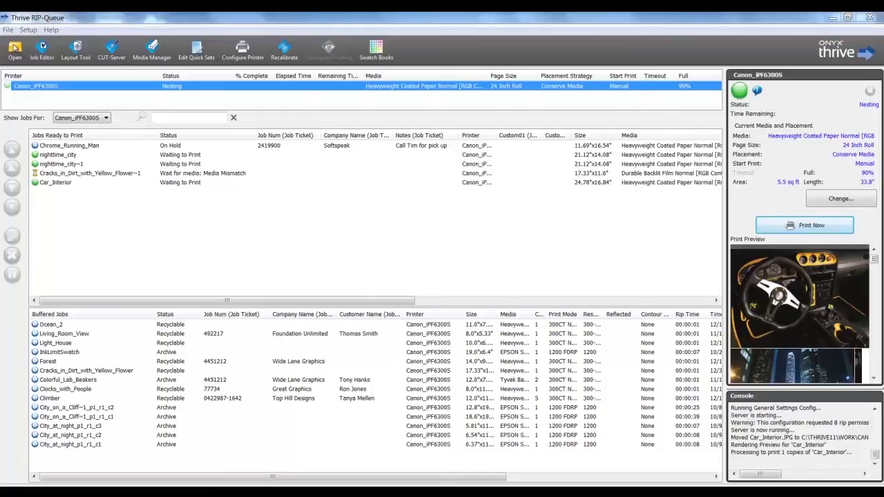
pyautogui.press('Escape')
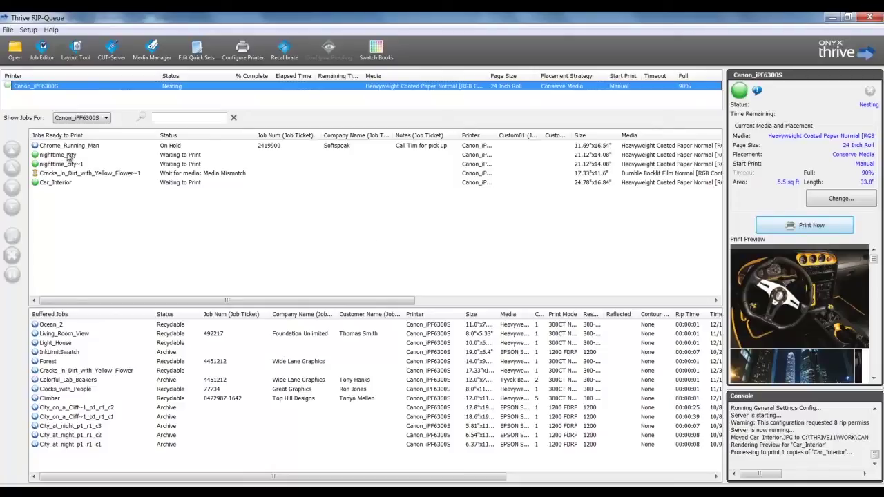
# Open Colorful_Lab_Beakers.JPG with the Default quick set and Open in Job Editor ticked
pyautogui.click(14, 49)
pyautogui.click(398, 283)
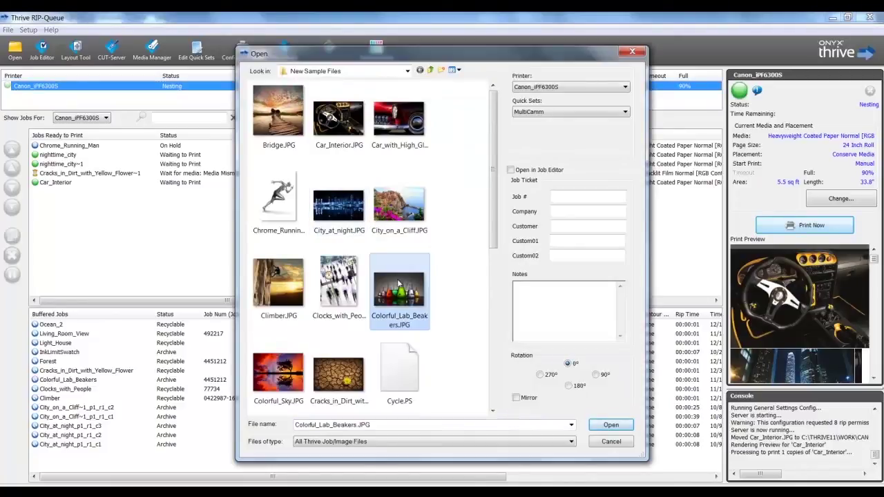
pyautogui.click(510, 170)
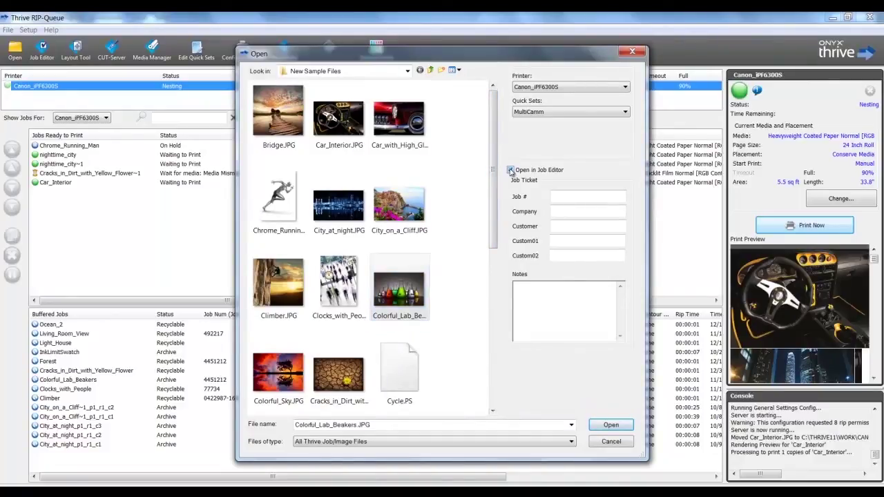
pyautogui.click(537, 112)
pyautogui.click(540, 123)
pyautogui.click(598, 426)
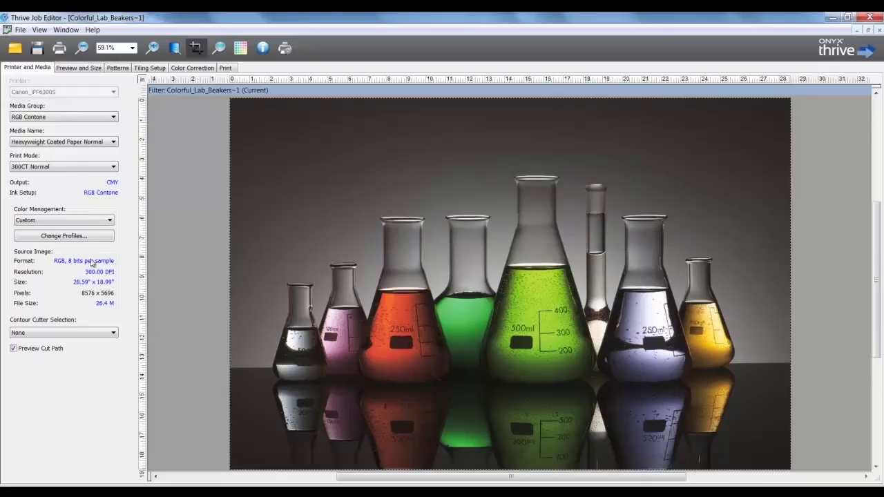
# On Preview and Size, step the image width down to 97% and back to 100%
pyautogui.click(92, 70)
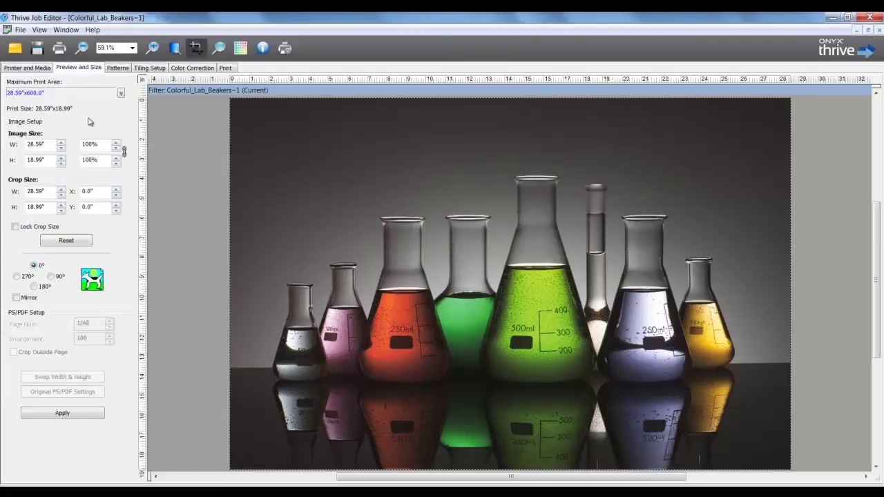
pyautogui.click(125, 151)
pyautogui.click(116, 147)
pyautogui.click(116, 147)
pyautogui.click(116, 147)
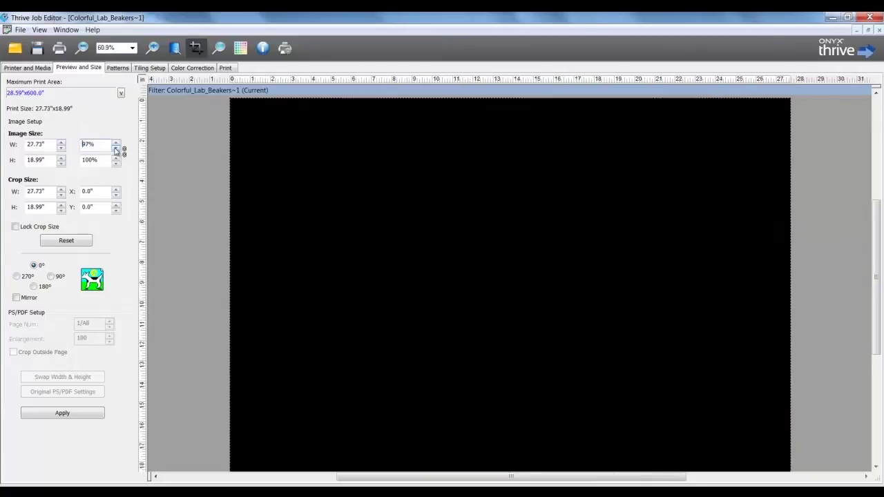
pyautogui.click(125, 151)
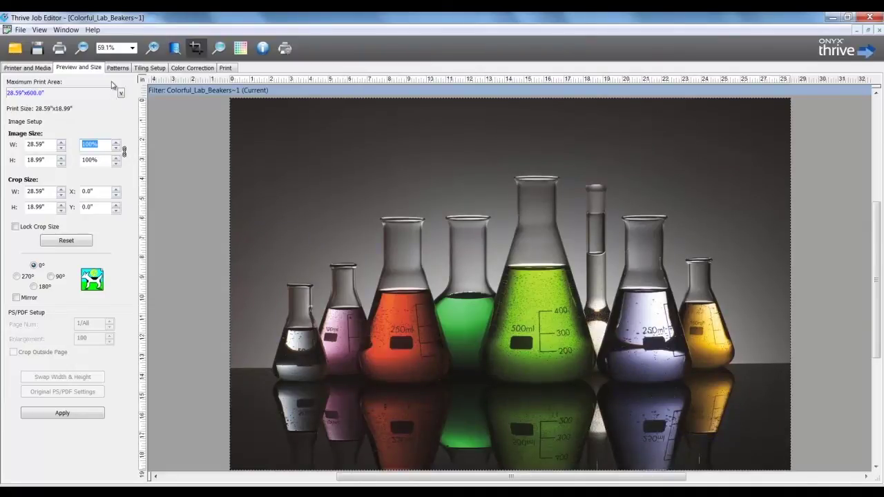
# On the Patterns tab, toggle step and repeat off, enable colorways and open Colorways Setup
pyautogui.click(116, 69)
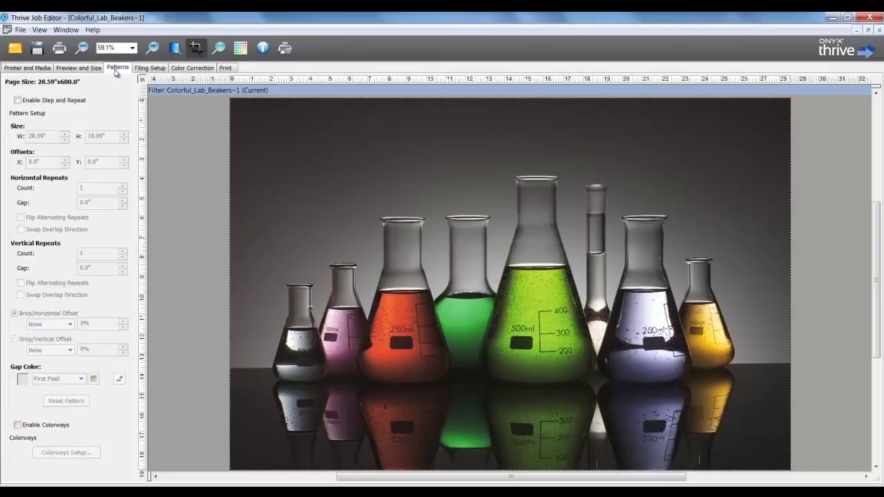
pyautogui.click(91, 100)
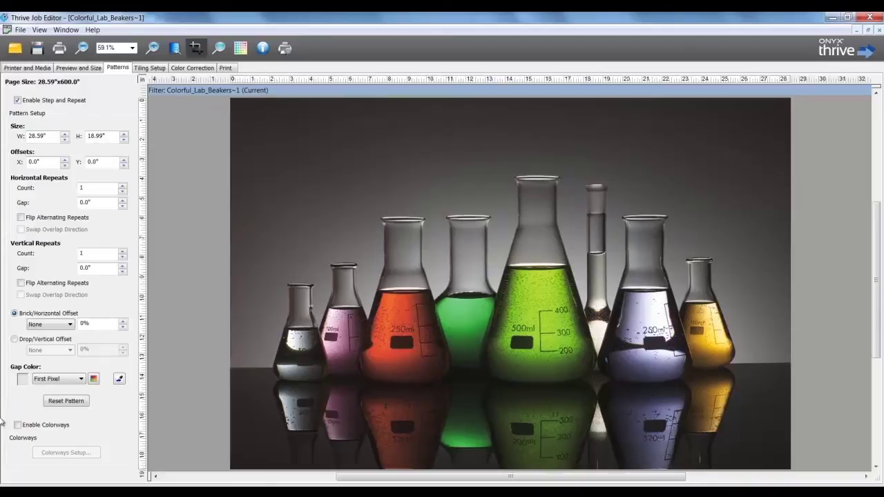
pyautogui.click(21, 100)
pyautogui.click(18, 100)
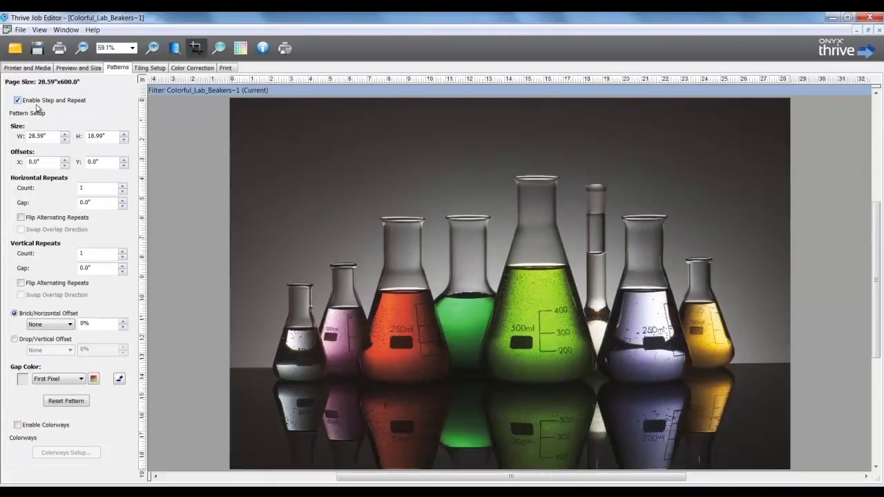
pyautogui.click(38, 107)
pyautogui.click(18, 425)
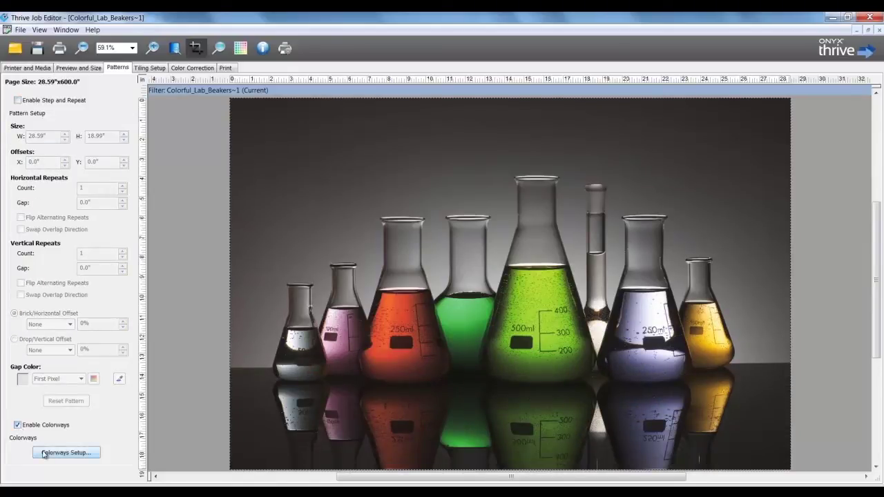
pyautogui.click(44, 453)
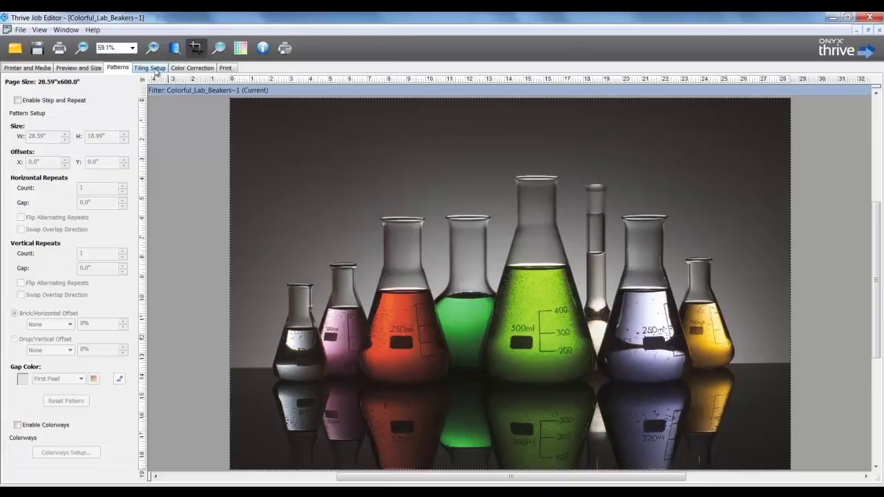
# On Tiling Setup, enable tiling, drag the tile split left, then disable tiling again
pyautogui.click(153, 69)
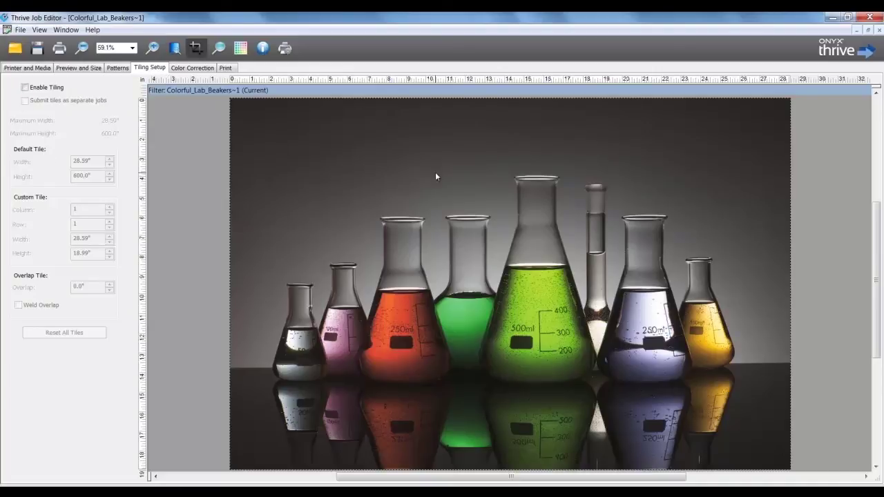
pyautogui.click(612, 205)
pyautogui.moveTo(612, 204); pyautogui.dragTo(457, 222)
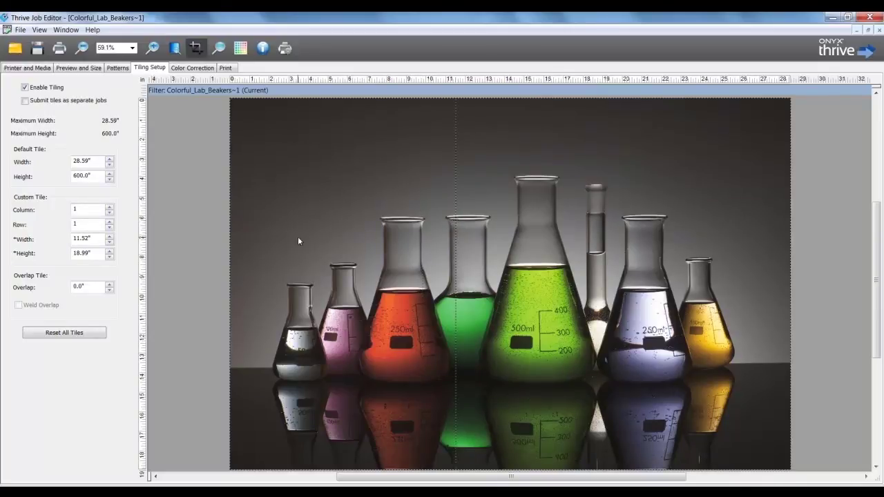
pyautogui.moveTo(101, 239); pyautogui.dragTo(58, 252)
pyautogui.click(25, 87)
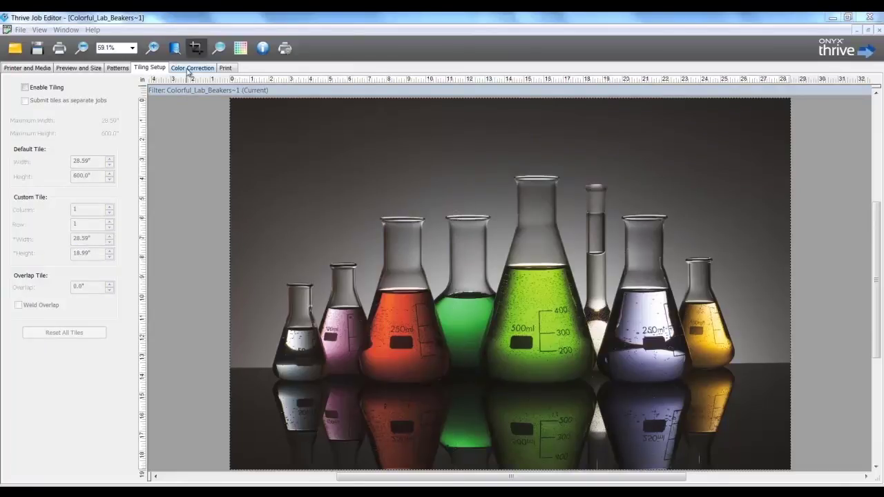
# Show the beakers image's Color Correction settings, viewing Color/Gray Levels and White/Black Limits
pyautogui.click(190, 69)
pyautogui.click(109, 86)
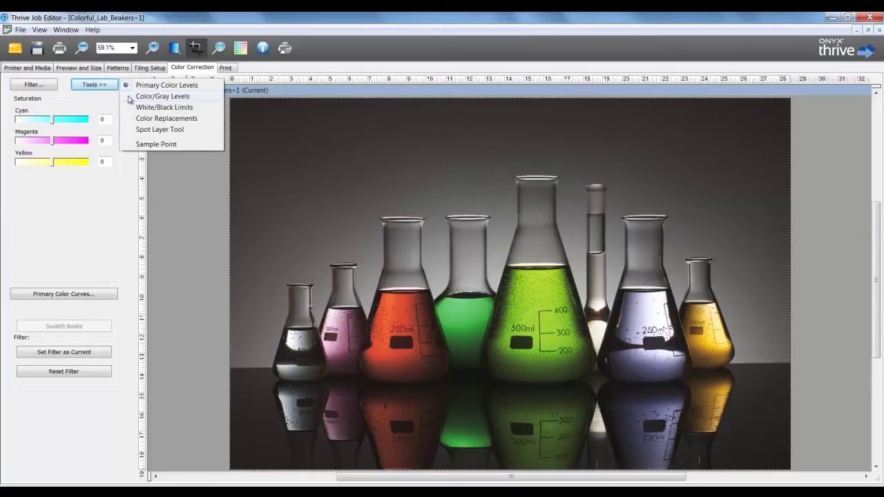
pyautogui.click(129, 97)
pyautogui.click(94, 84)
pyautogui.click(128, 107)
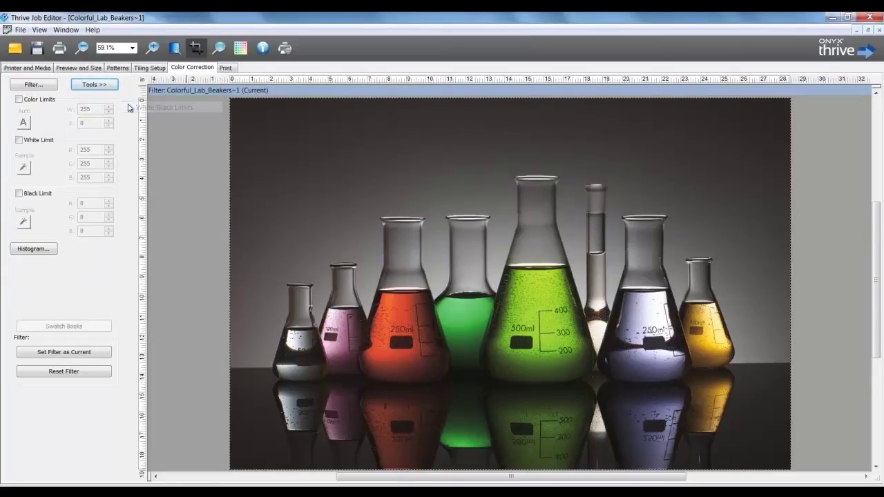
# Check the Sample Point readout, the Color Replacements list and the Spot Layer Tool options
pyautogui.click(114, 89)
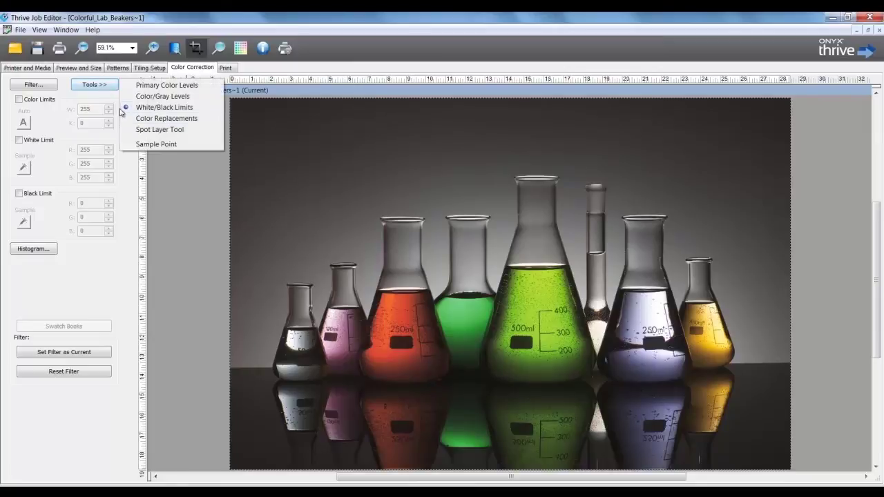
pyautogui.click(127, 145)
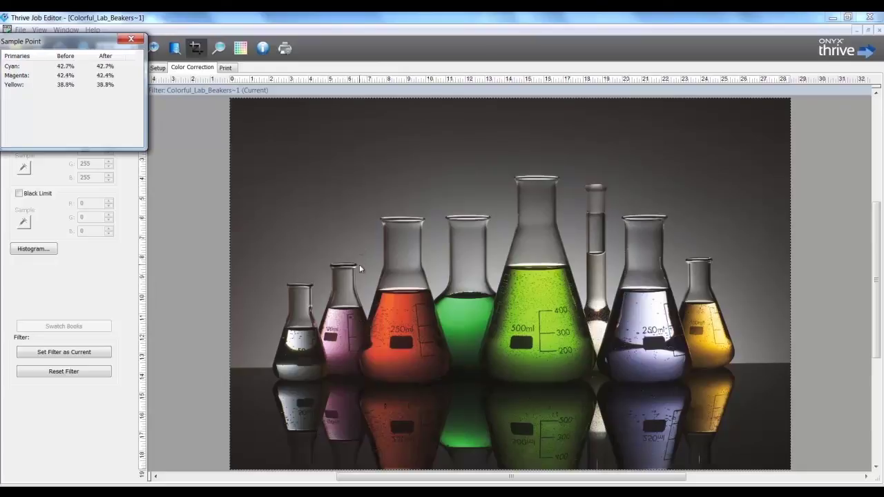
pyautogui.click(130, 39)
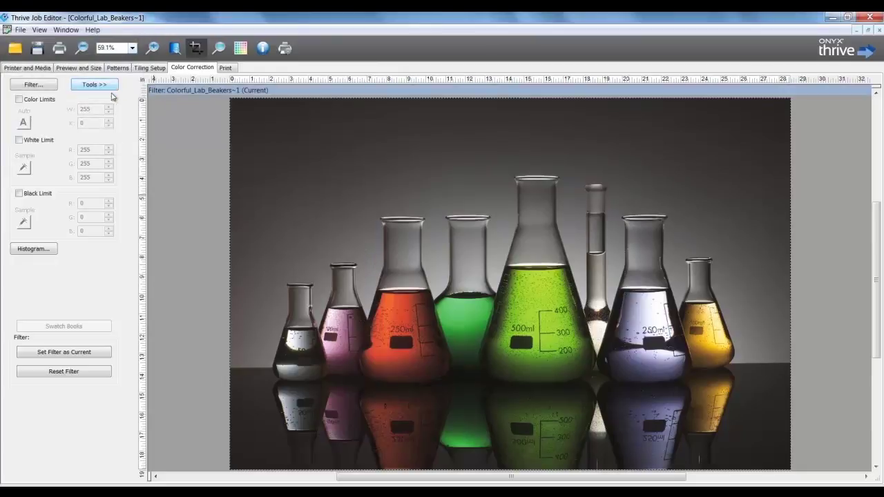
pyautogui.click(101, 84)
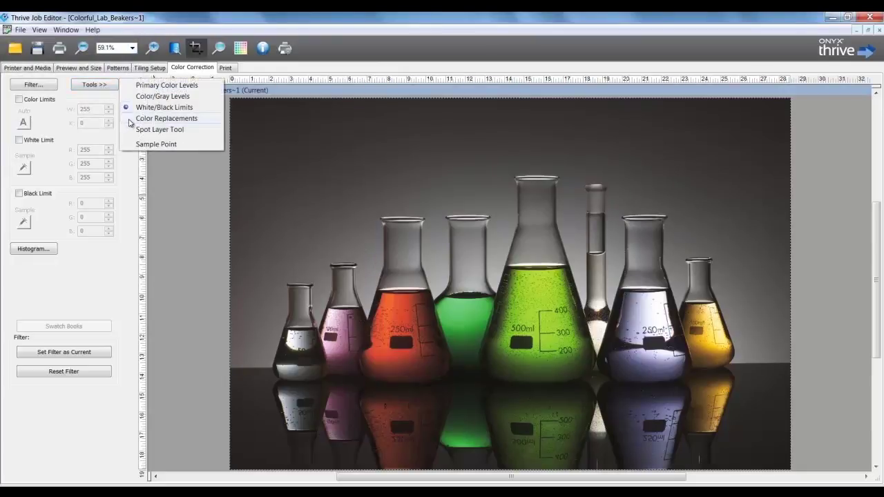
pyautogui.click(130, 119)
pyautogui.click(96, 85)
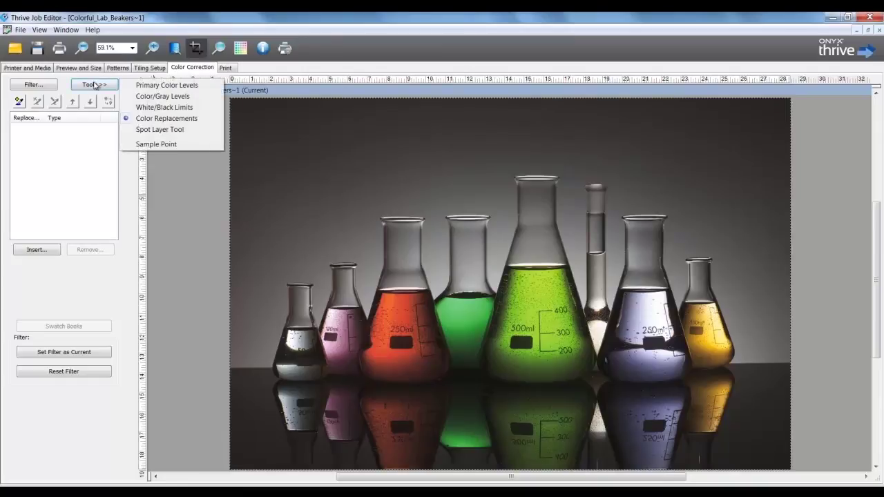
pyautogui.click(129, 131)
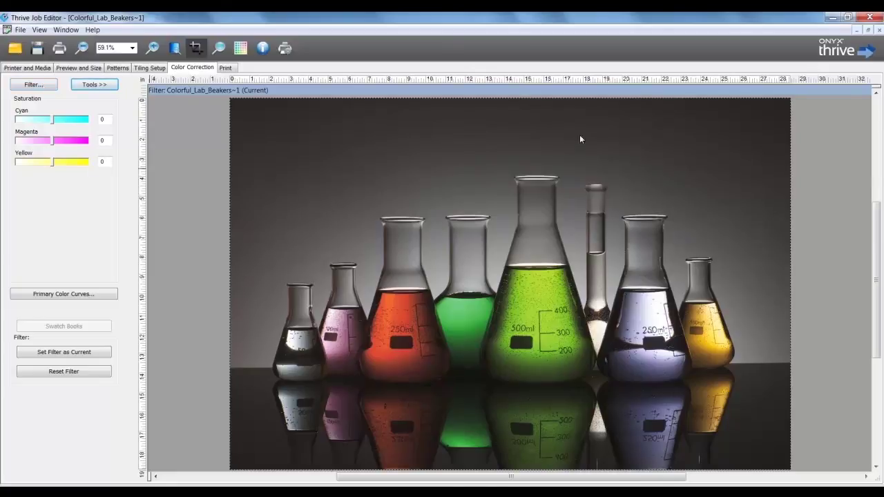
pyautogui.hotkey('alt', 'Tab')
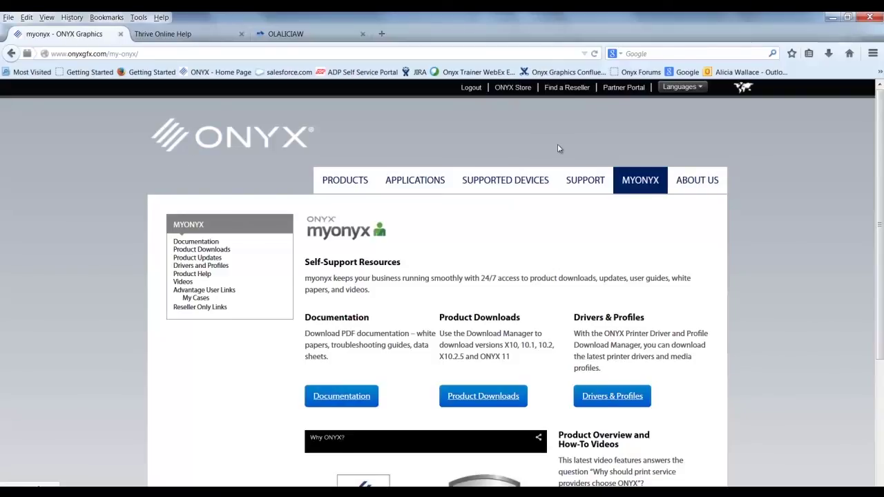
# Download the 'Tutorial – Creating a Color Filter' PDF from the MYONYX Documentation page
pyautogui.moveTo(640, 181)
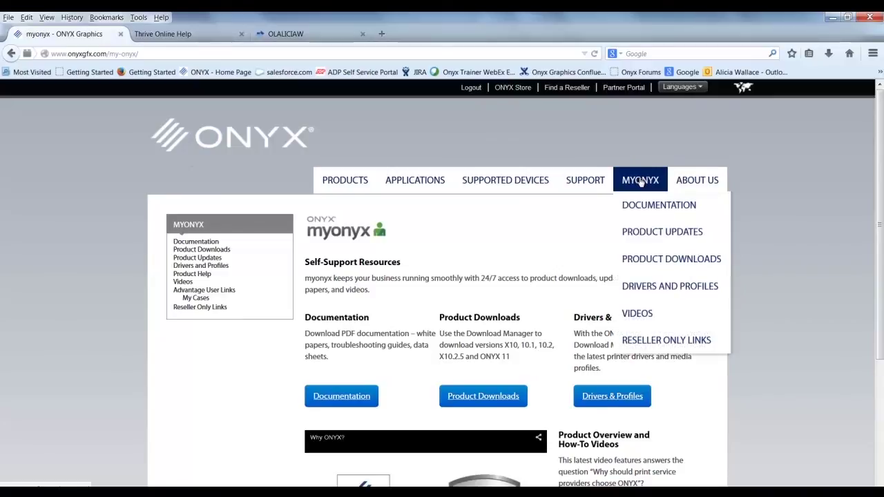
pyautogui.click(642, 203)
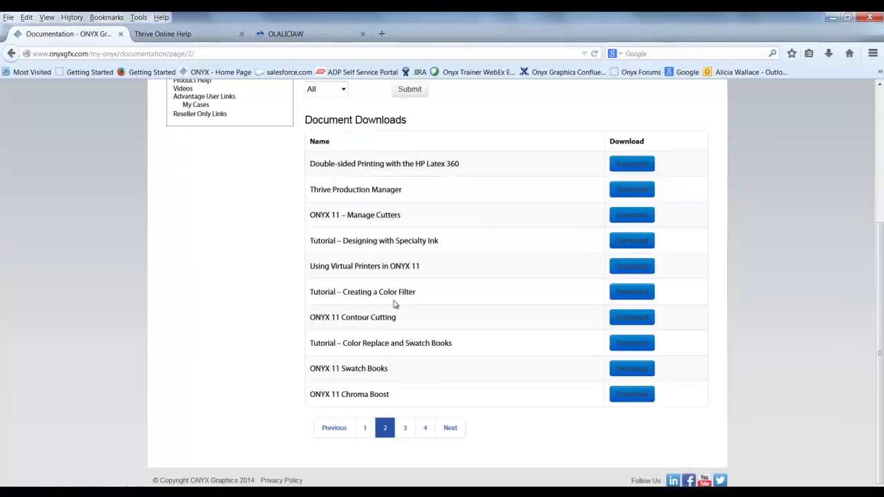
pyautogui.click(630, 291)
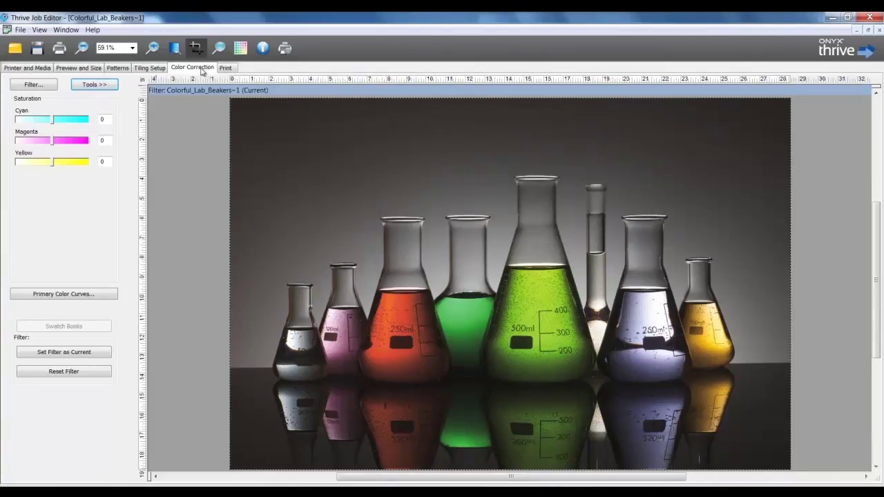
# Review Print Setup's sewing marks and output settings, then confirm the Tile Setup for the beakers job
pyautogui.click(226, 70)
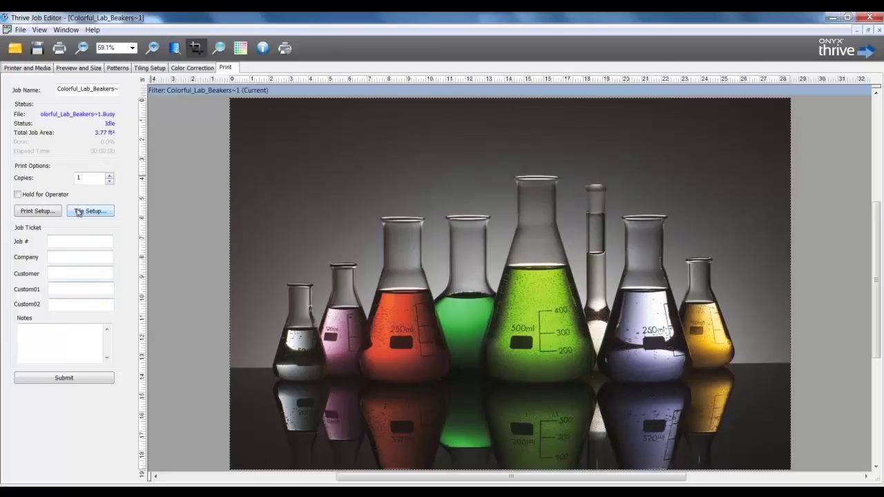
pyautogui.click(40, 211)
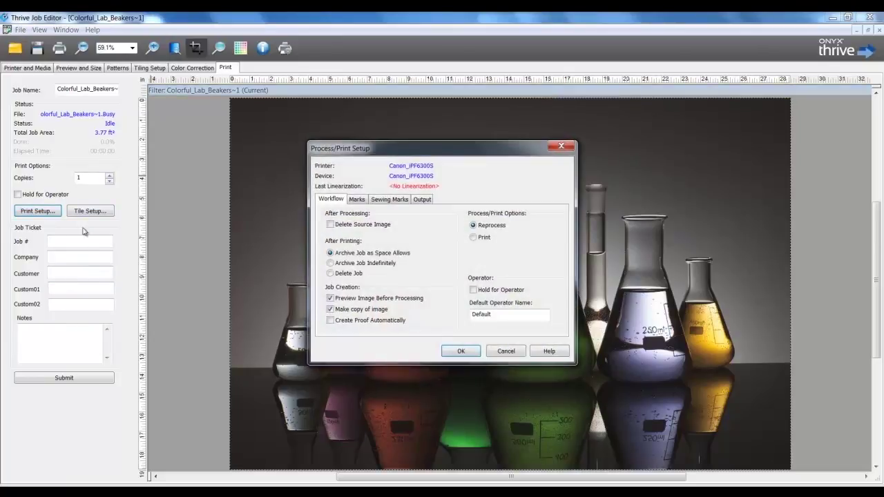
pyautogui.click(381, 200)
pyautogui.click(422, 199)
pyautogui.click(459, 350)
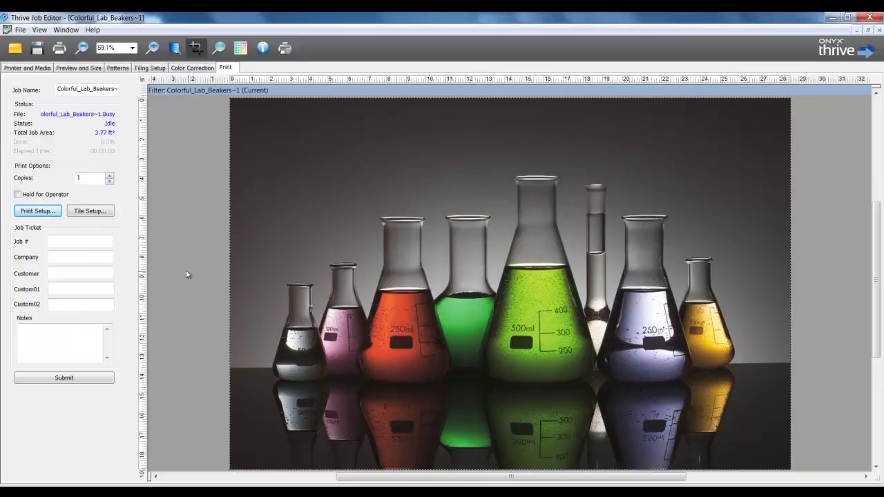
pyautogui.click(103, 214)
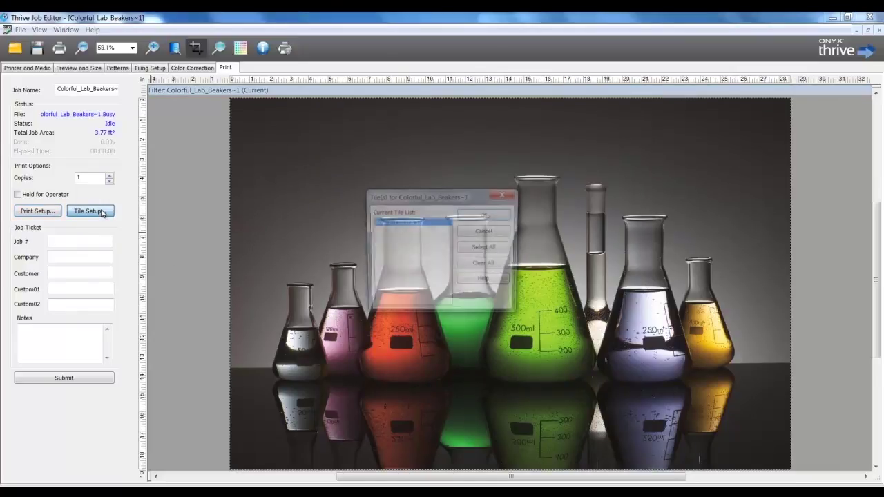
pyautogui.click(474, 216)
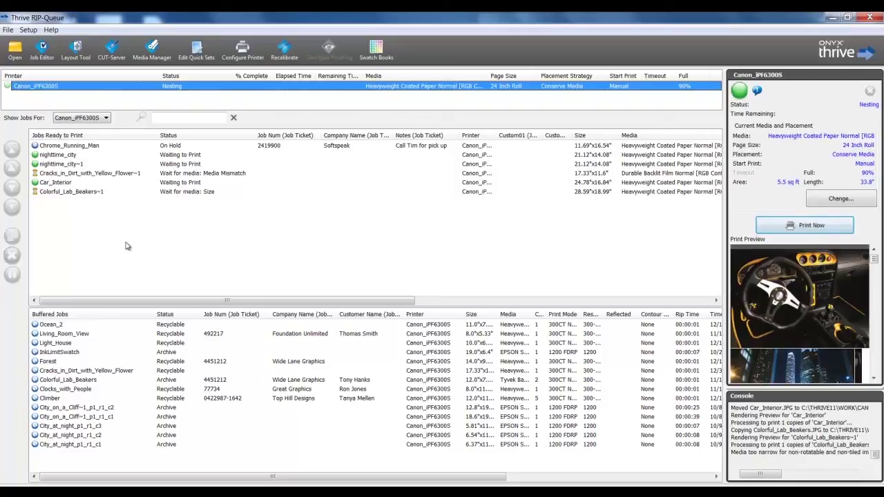
# Move the Forest job from Buffered Jobs to Jobs Ready to Print and confirm reprocessing
pyautogui.click(48, 361)
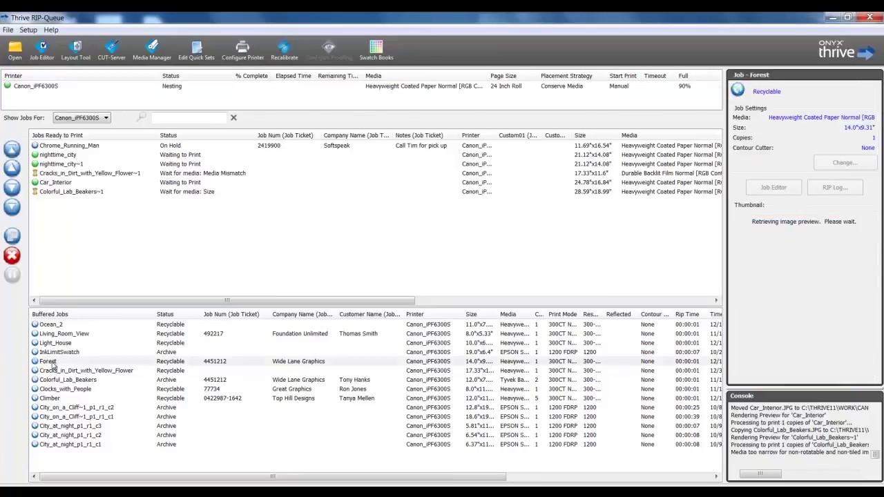
pyautogui.moveTo(117, 291); pyautogui.dragTo(120, 259)
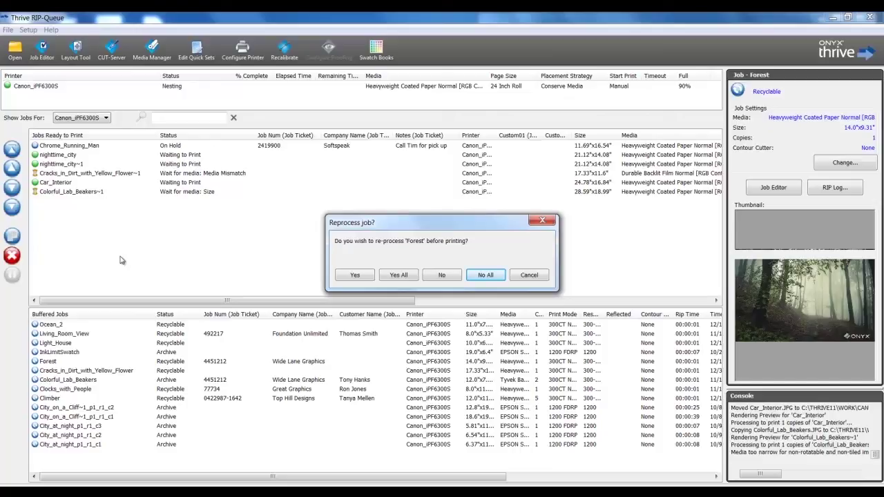
pyautogui.click(371, 279)
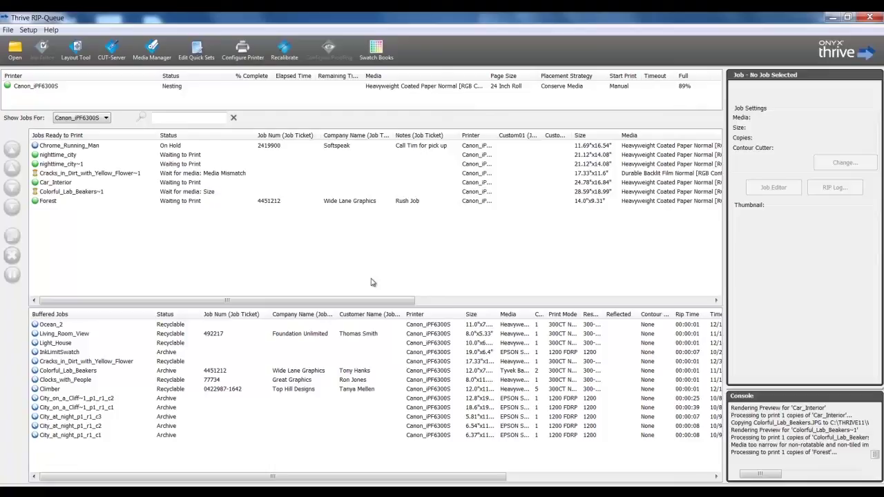
# Print the queued jobs now on the Canon_iPF6300S printer
pyautogui.click(35, 87)
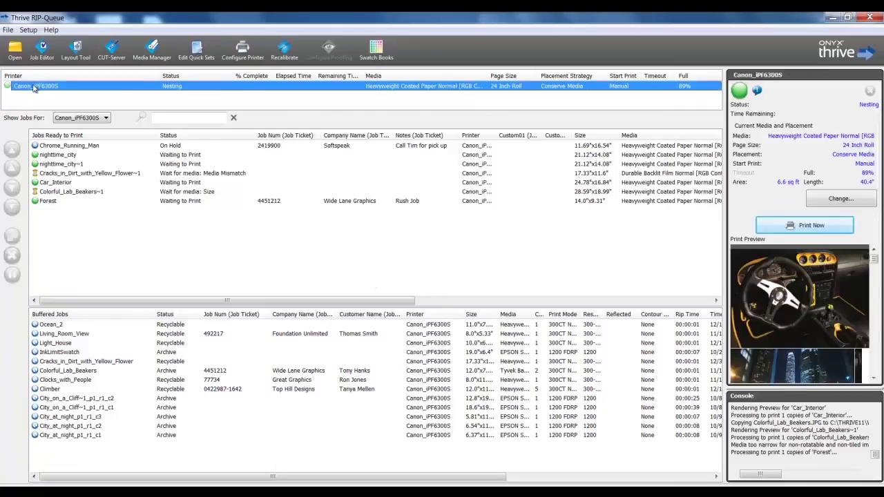
pyautogui.click(773, 230)
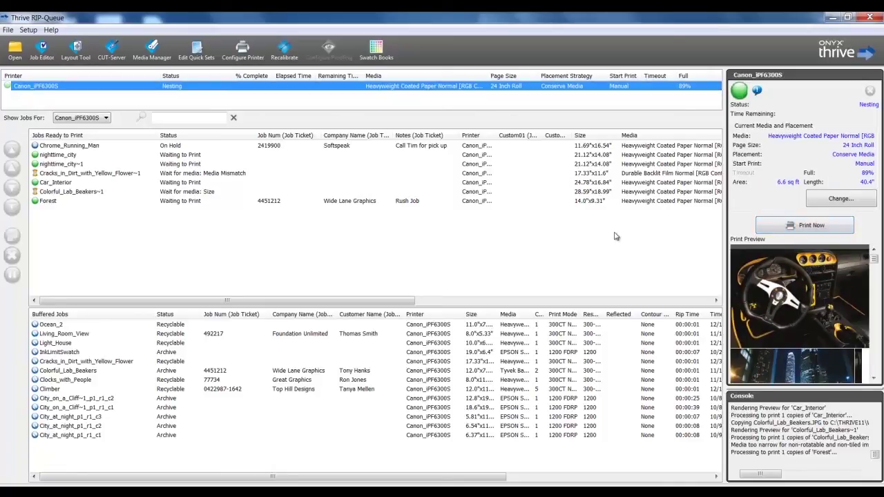